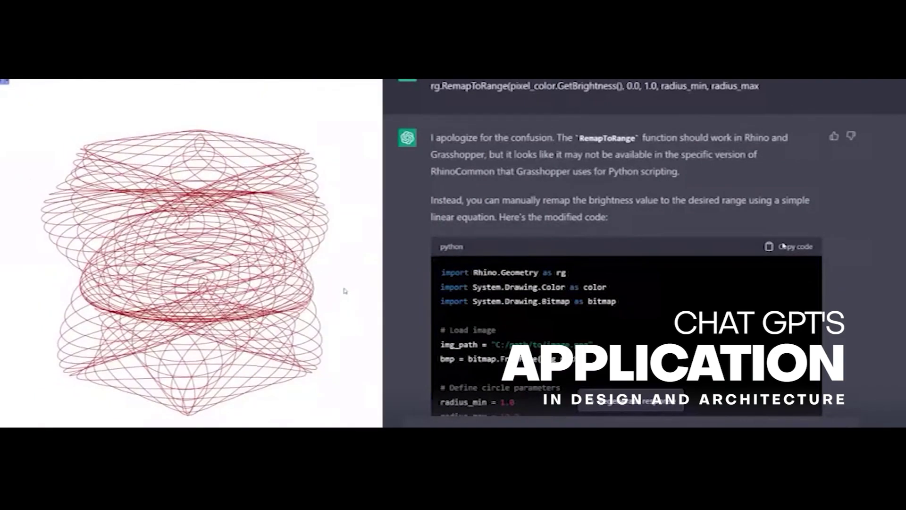
pyautogui.scroll(-3, 783, 246)
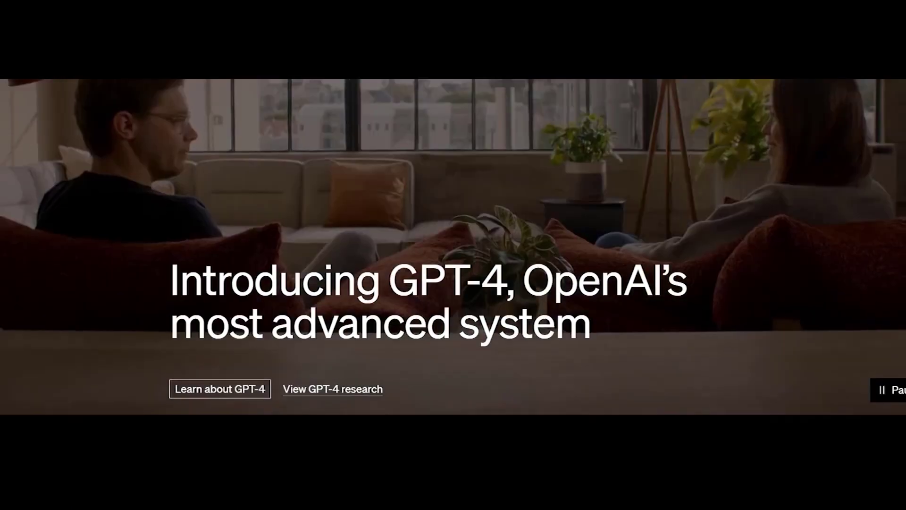
pyautogui.scroll(-10, 453, 255)
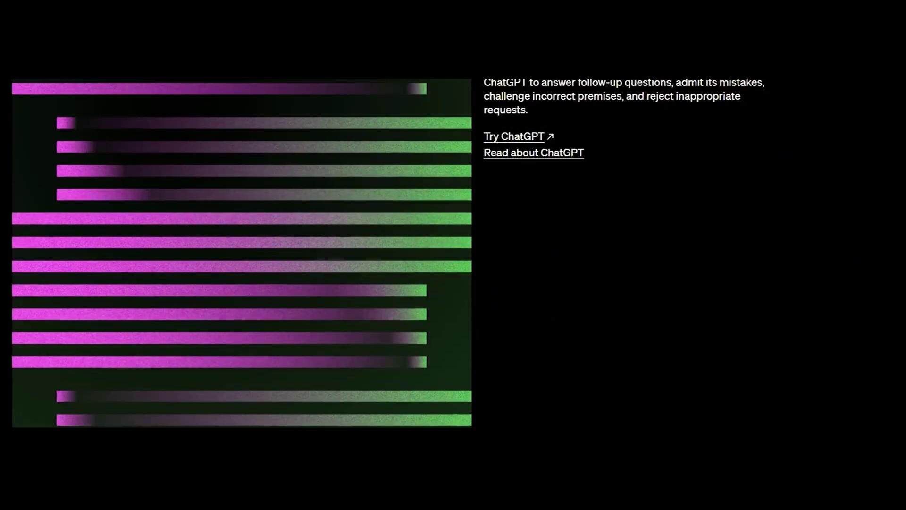
pyautogui.scroll(1, 504, 200)
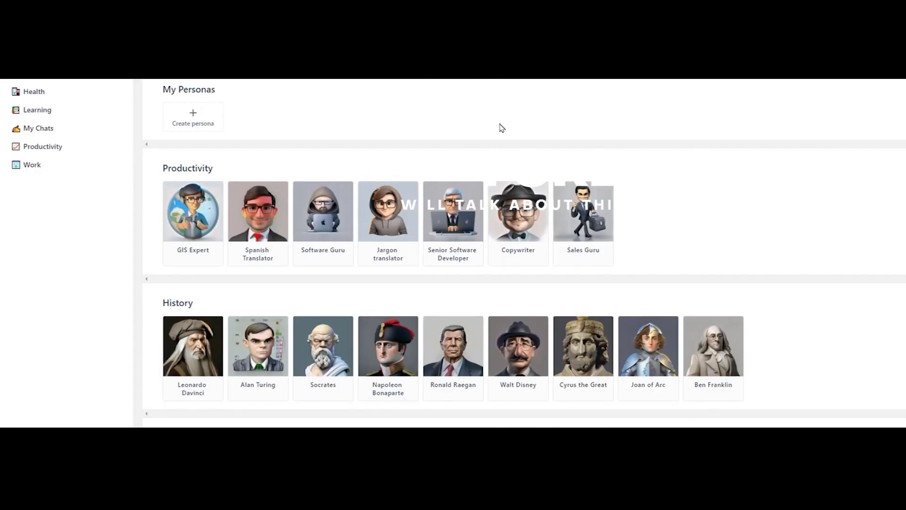
pyautogui.scroll(-11, 500, 128)
pyautogui.scroll(11, 734, 186)
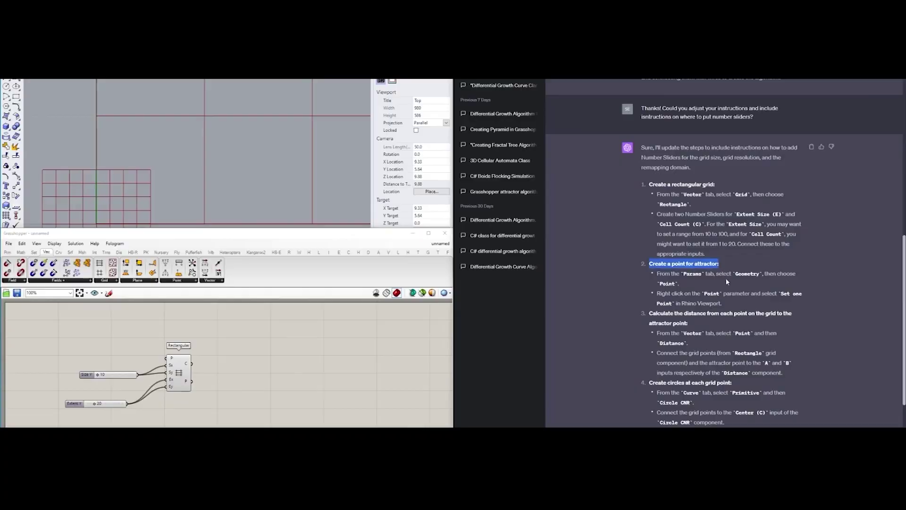
# Step: Add a Point parameter for the attractor and connect the rectangular grid's points to the Distance component's A input
pyautogui.click(8, 252)
pyautogui.click(44, 280)
pyautogui.click(224, 420)
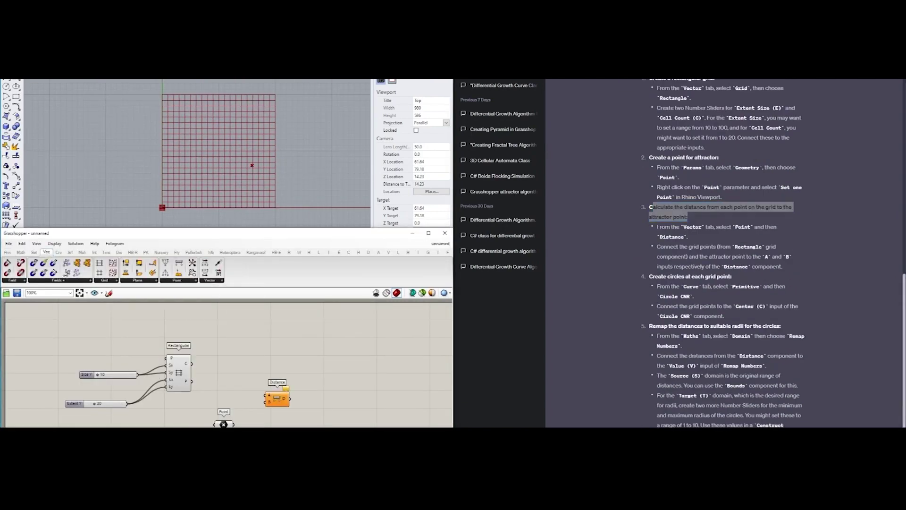
pyautogui.moveTo(191, 380); pyautogui.dragTo(283, 399)
# Step: Add a Circle CNR component and connect the rectangular grid's points to its Center input
pyautogui.moveTo(738, 279); pyautogui.dragTo(649, 276)
pyautogui.click(58, 252)
pyautogui.click(108, 280)
pyautogui.click(111, 359)
pyautogui.click(358, 368)
pyautogui.moveTo(192, 381); pyautogui.dragTo(348, 360)
# Step: Add a Remap Numbers component for the distances, with a Bounds component supplying its source domain
pyautogui.moveTo(781, 326); pyautogui.dragTo(709, 325)
pyautogui.scroll(-2, 727, 254)
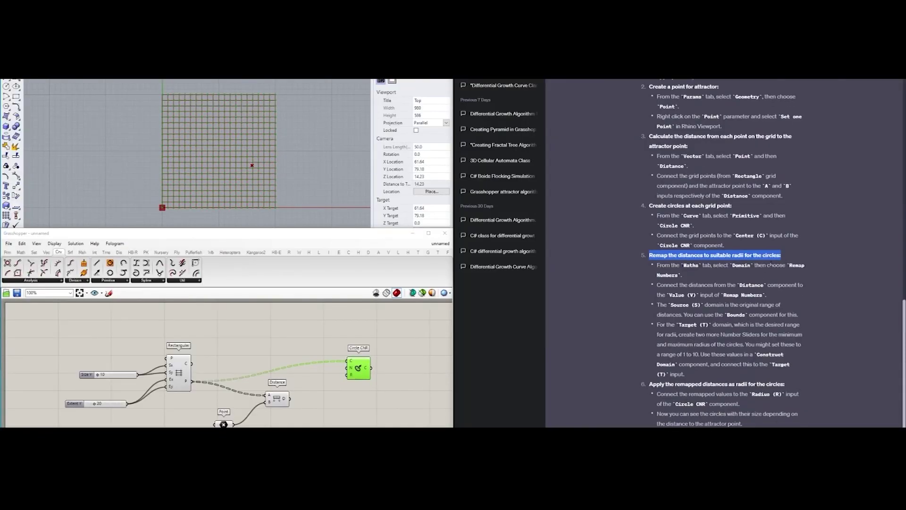
pyautogui.click(13, 281)
pyautogui.click(28, 361)
pyautogui.click(334, 419)
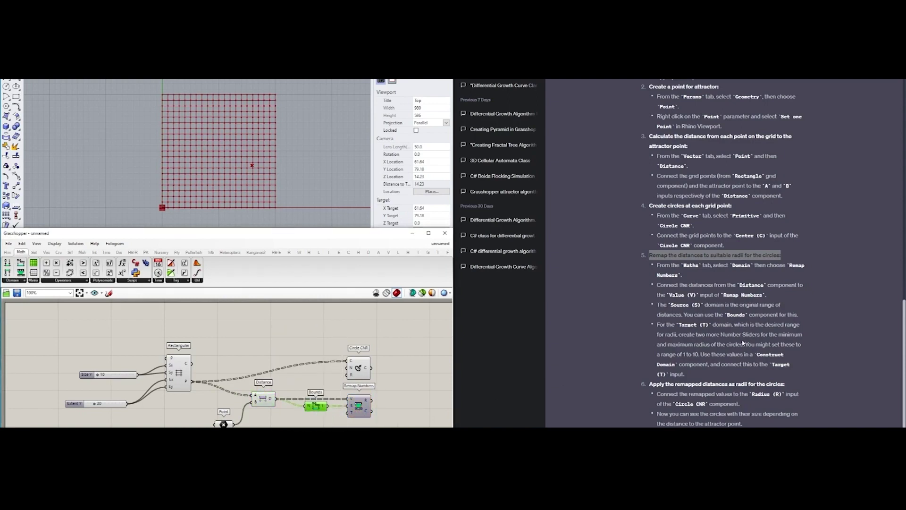
# Step: Add a Construct Domain component and connect it to the Target input of Remap Numbers
pyautogui.doubleClick(315, 425)
pyautogui.write('cons')
pyautogui.click(309, 424)
pyautogui.moveTo(332, 428); pyautogui.dragTo(346, 417)
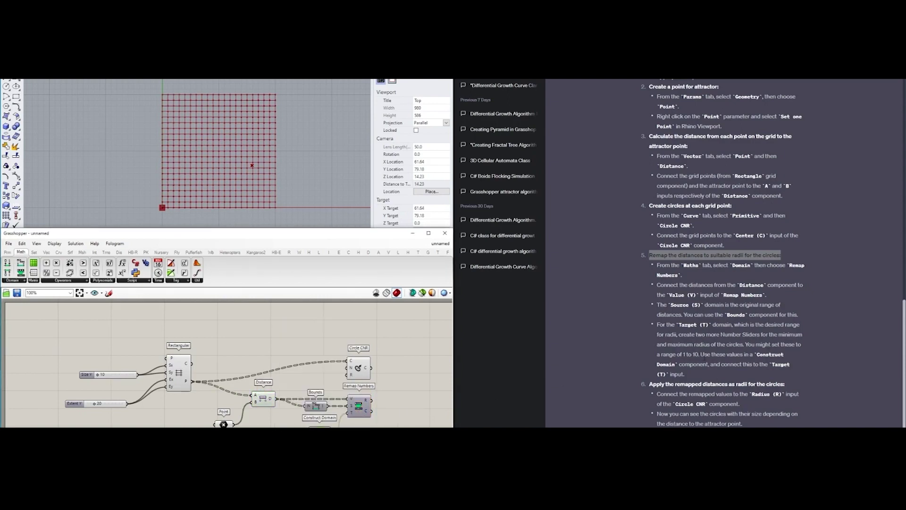
# Step: Reposition the Circle CNR component beside Remap Numbers and connect the remapped values to its Radius input
pyautogui.tripleClick(774, 385)
pyautogui.moveTo(358, 368); pyautogui.dragTo(409, 385)
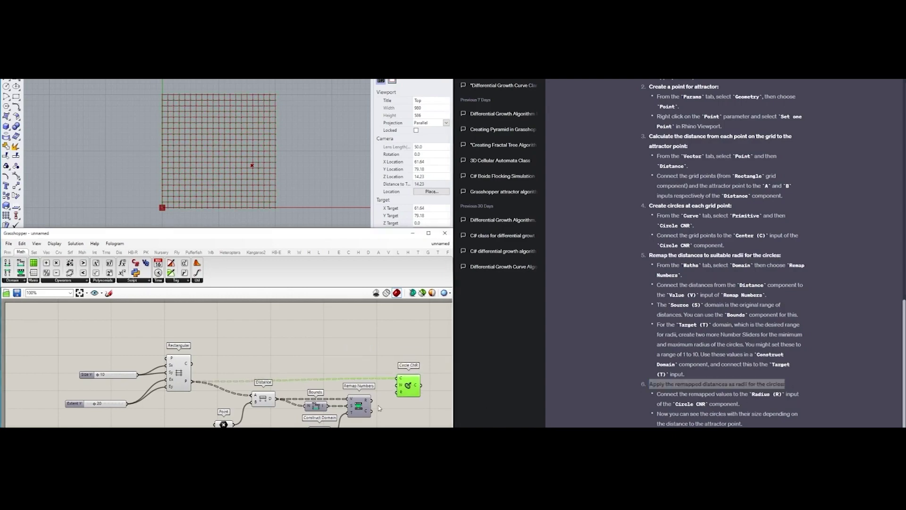
pyautogui.moveTo(397, 392); pyautogui.dragTo(372, 400)
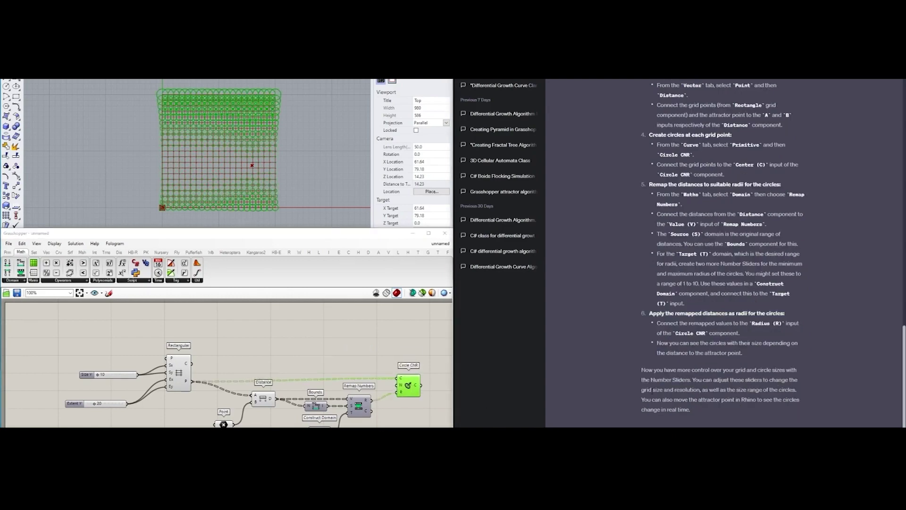
pyautogui.click(331, 340)
pyautogui.moveTo(273, 156); pyautogui.dragTo(260, 151, button='right')
pyautogui.rightClick(187, 383)
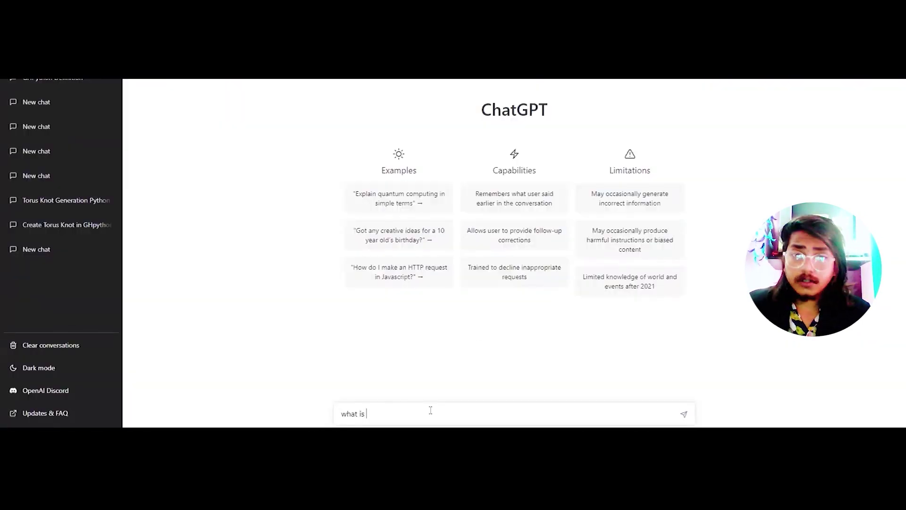
# Step: Ask ChatGPT what is a torus knot, and request a "ghpython file that can generate torus knot curve"
pyautogui.write('a torus knot')
pyautogui.press('Return')
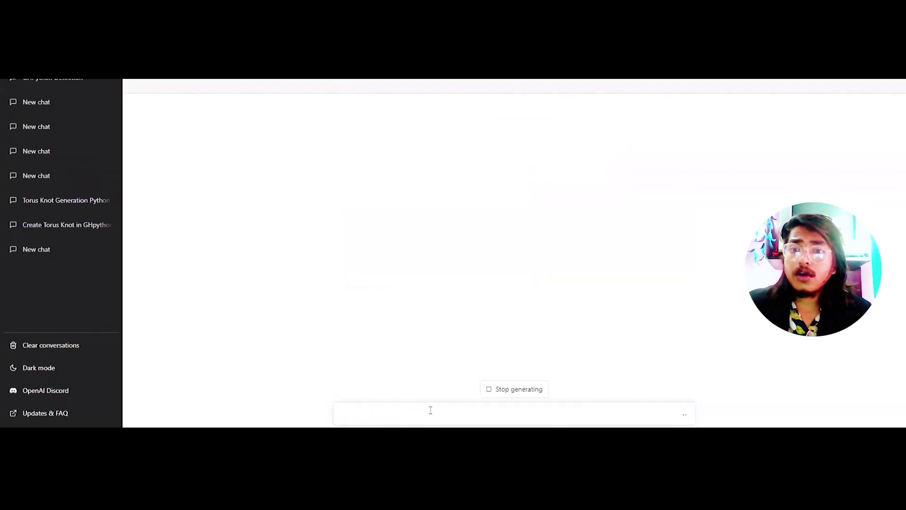
pyautogui.write('ghpython file that can generate torus knot ')
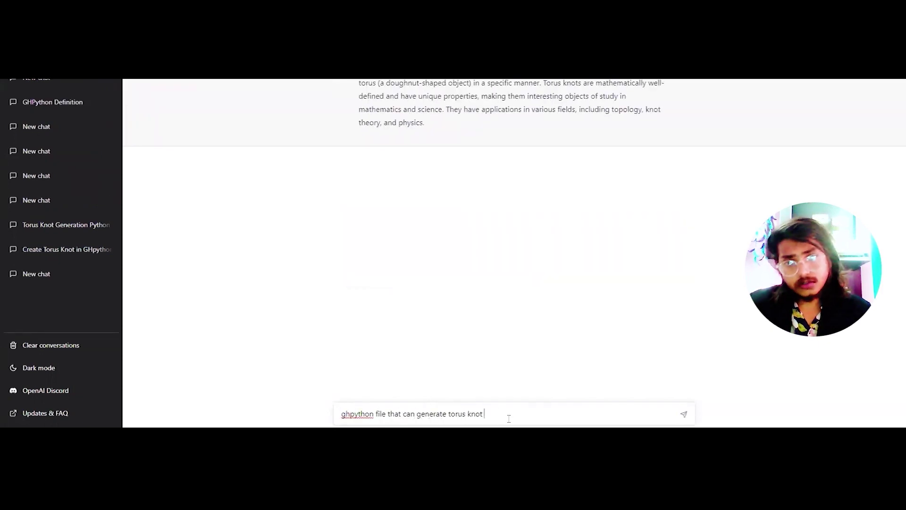
pyautogui.write('curve')
pyautogui.press('Return')
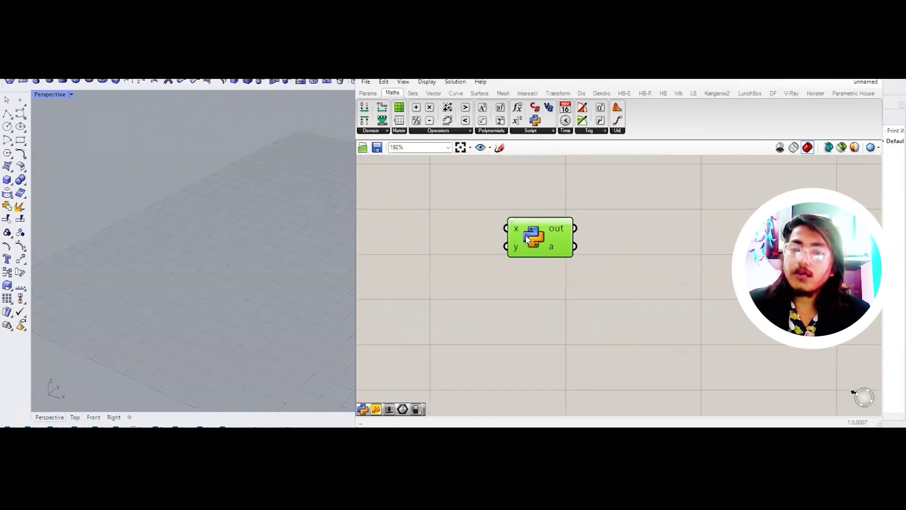
# Step: In Grasshopper, assign the curve result to a variable in the Python script and rename the component's a output to crv
pyautogui.doubleClick(527, 239)
pyautogui.scroll(-3, 143, 178)
pyautogui.write('= r')
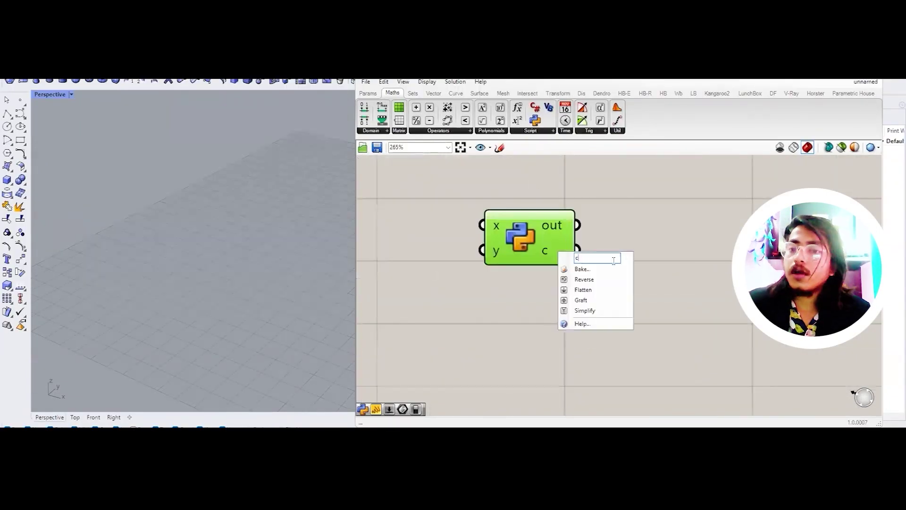
pyautogui.press('Return')
pyautogui.scroll(2, 523, 247)
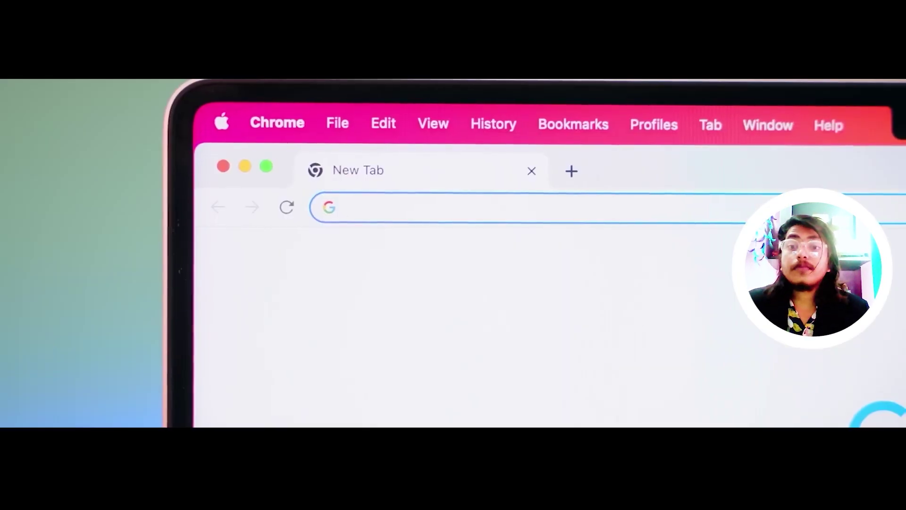
# Step: Open chat.openai.com in the browser and ask ChatGPT what is a torus knot
pyautogui.write('chat.')
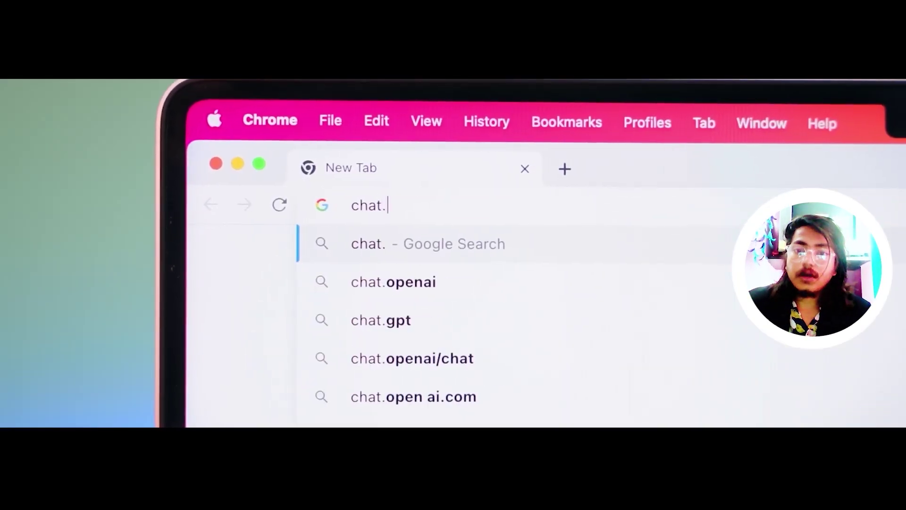
pyautogui.write('openai.com')
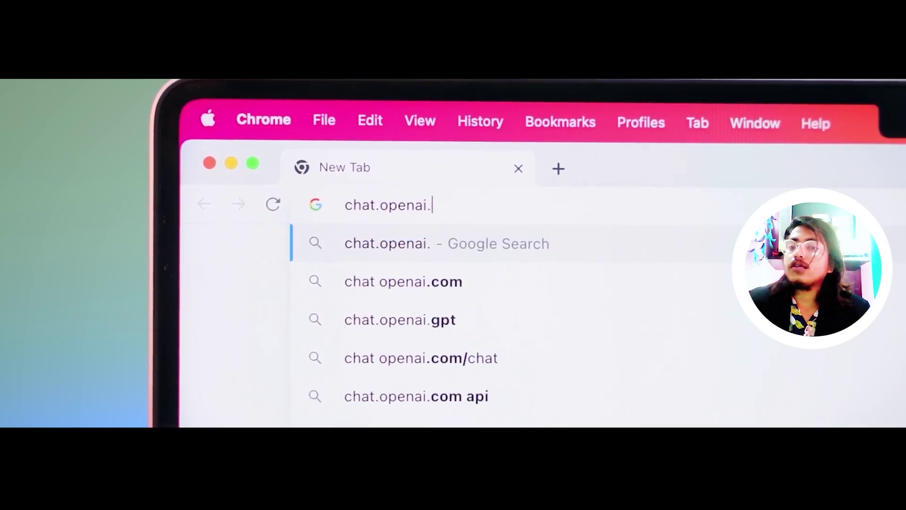
pyautogui.press('Return')
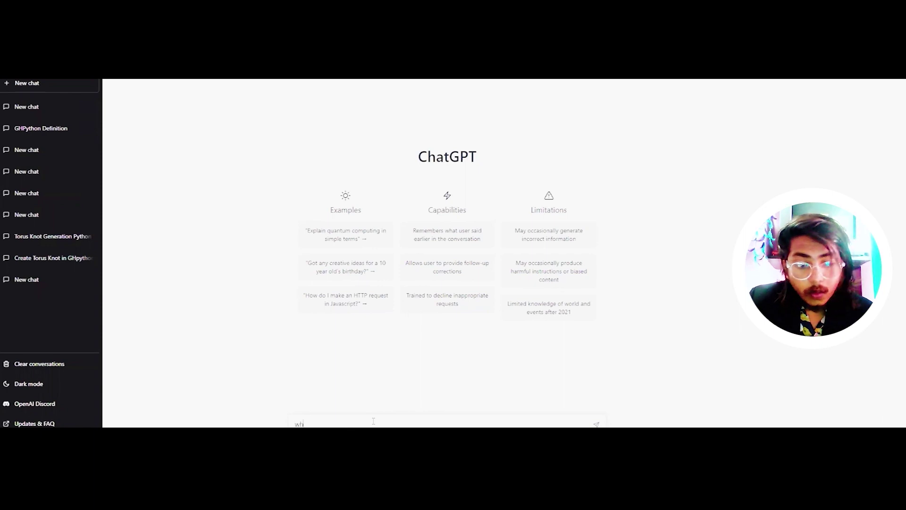
pyautogui.write('a torus knot')
pyautogui.press('Return')
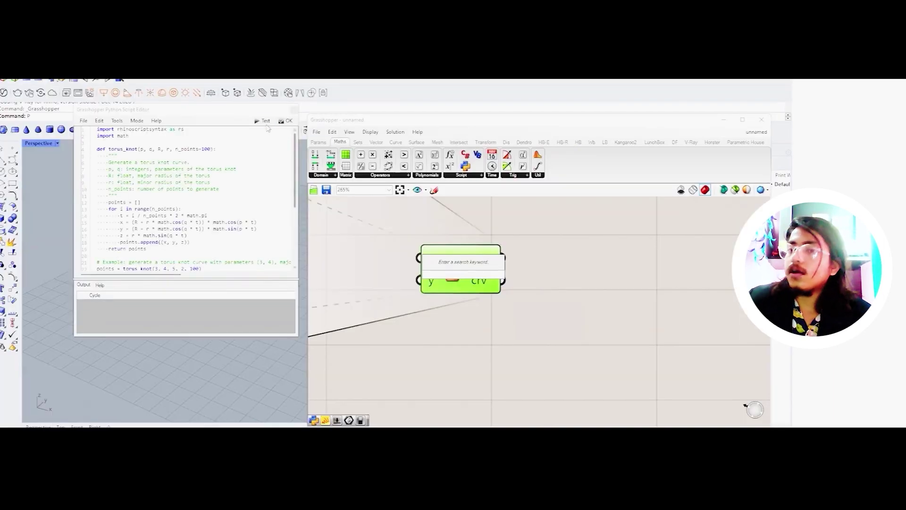
# Step: Test the torus knot script in Grasshopper, accept it and inspect the generated curve in the Perspective viewport
pyautogui.click(263, 121)
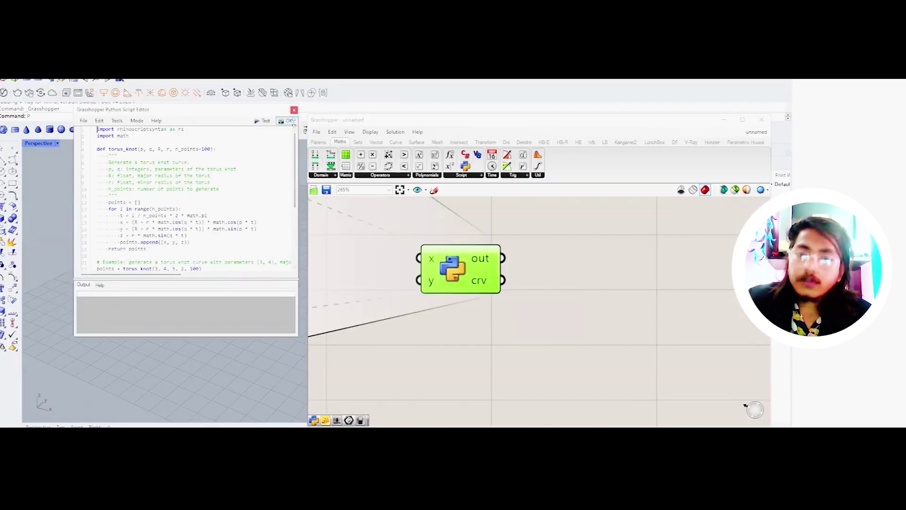
pyautogui.click(289, 121)
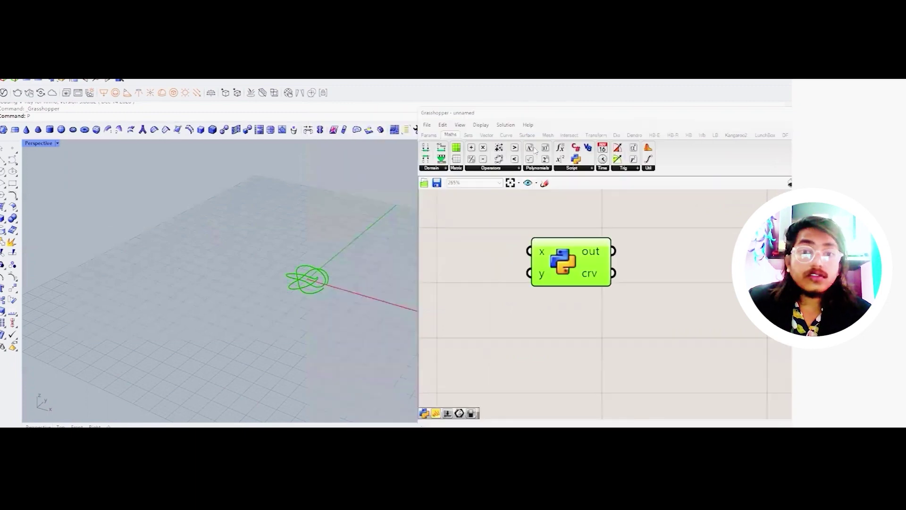
pyautogui.scroll(9, 306, 286)
pyautogui.moveTo(312, 238); pyautogui.dragTo(349, 264, button='right')
# Step: Ask ChatGPT for a "ghpython file that can generate torus knot curve"
pyautogui.write('gh')
pyautogui.write('python file that can generate torus knot curve')
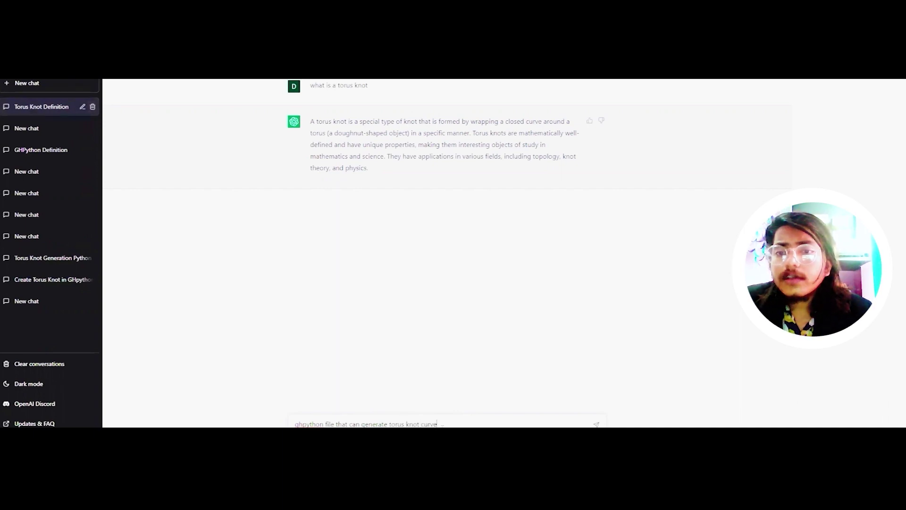
pyautogui.press('Return')
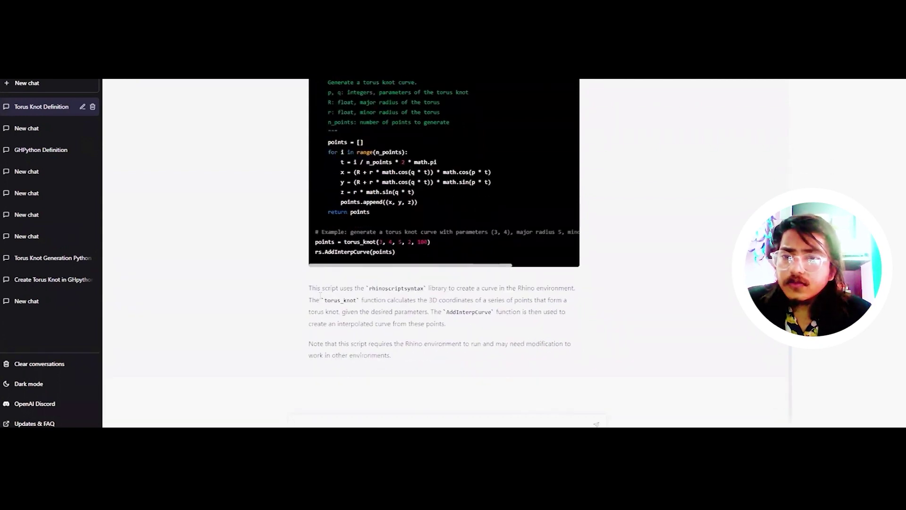
# Step: Review the generated torus knot script and its explanation, and copy the code
pyautogui.moveTo(309, 289); pyautogui.dragTo(513, 341)
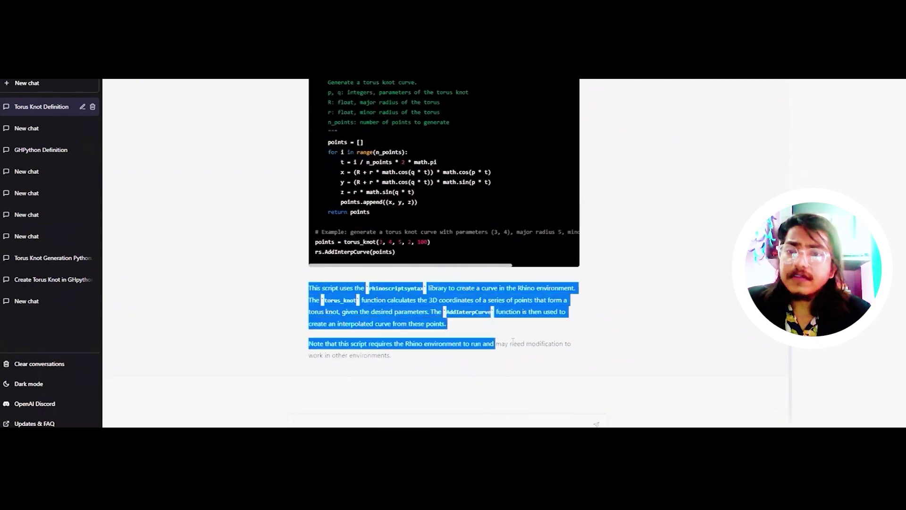
pyautogui.click(495, 359)
pyautogui.scroll(5, 498, 357)
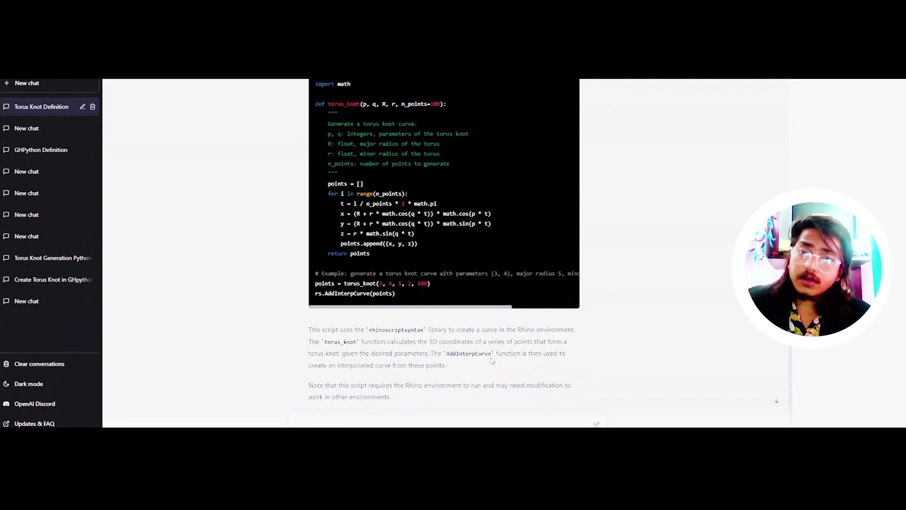
pyautogui.scroll(2, 500, 353)
pyautogui.scroll(-5, 499, 353)
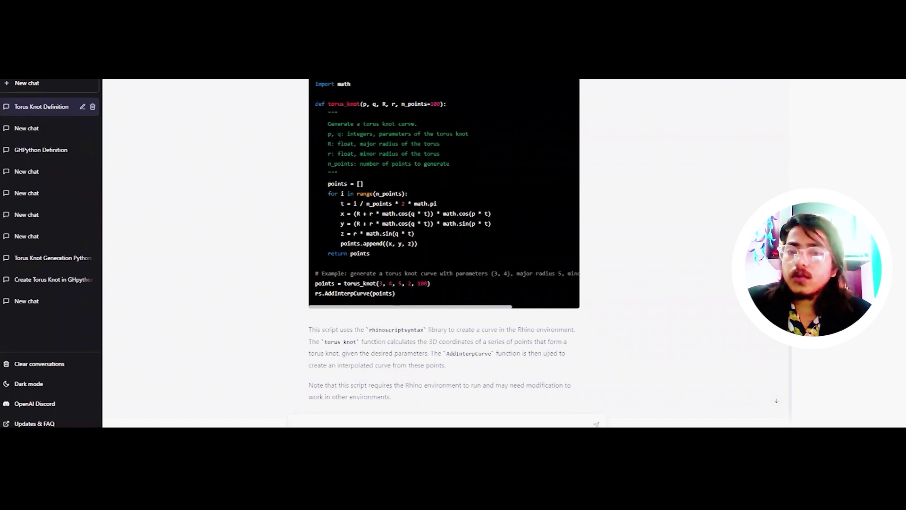
pyautogui.scroll(2, 420, 364)
pyautogui.scroll(-2, 414, 362)
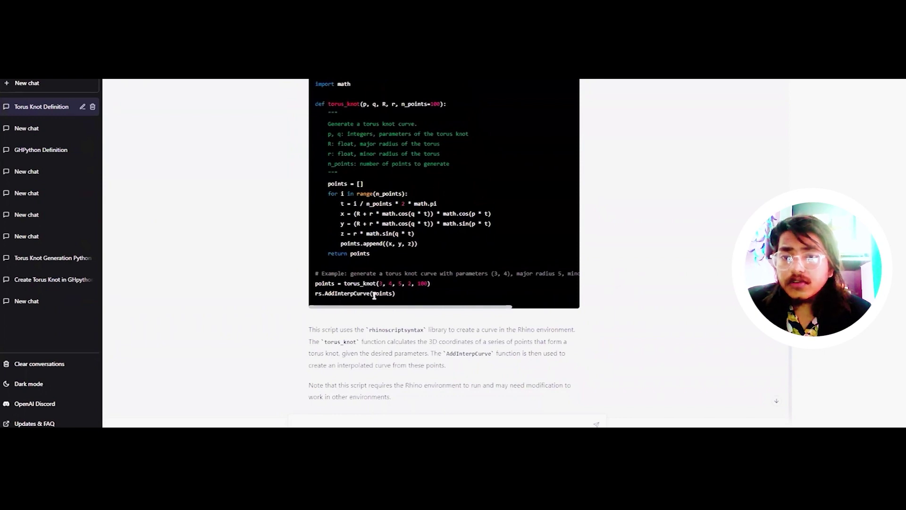
pyautogui.scroll(2, 413, 305)
pyautogui.click(563, 139)
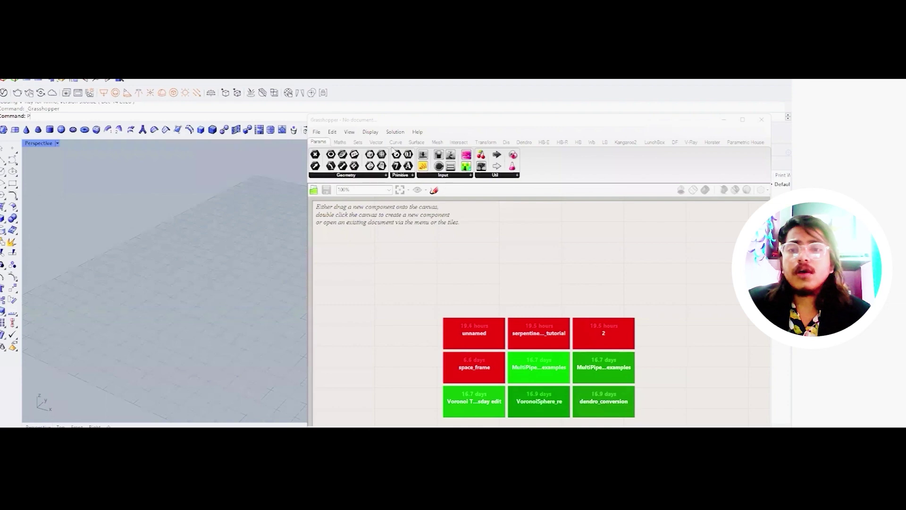
# Step: Place a Python script component on the Grasshopper canvas and replace its default script with the copied torus knot code
pyautogui.click(340, 142)
pyautogui.moveTo(463, 167); pyautogui.dragTo(487, 278)
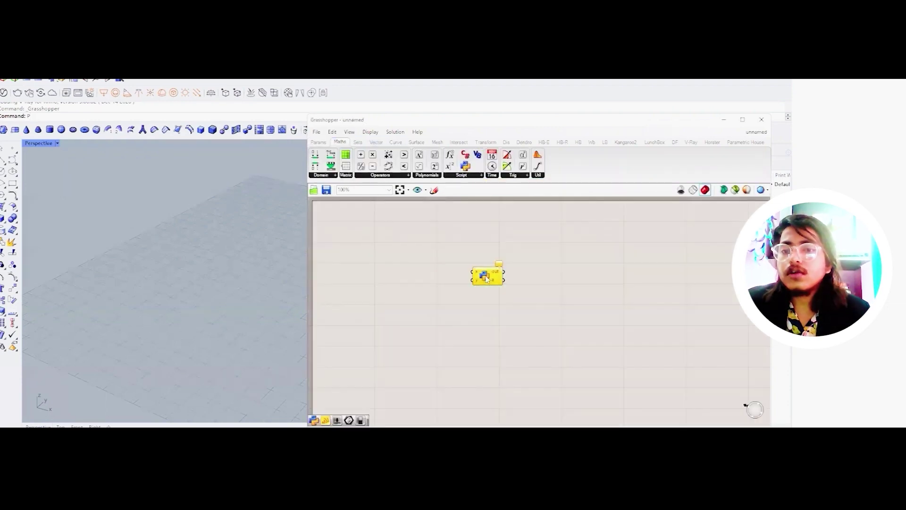
pyautogui.doubleClick(487, 279)
pyautogui.click(232, 231)
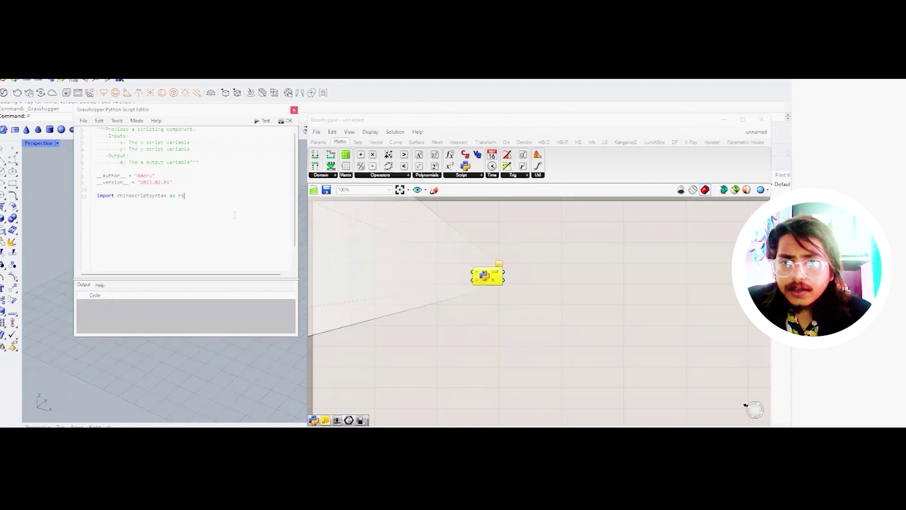
pyautogui.hotkey('ctrl', 'a')
pyautogui.press('BackSpace')
pyautogui.hotkey('ctrl', 'v')
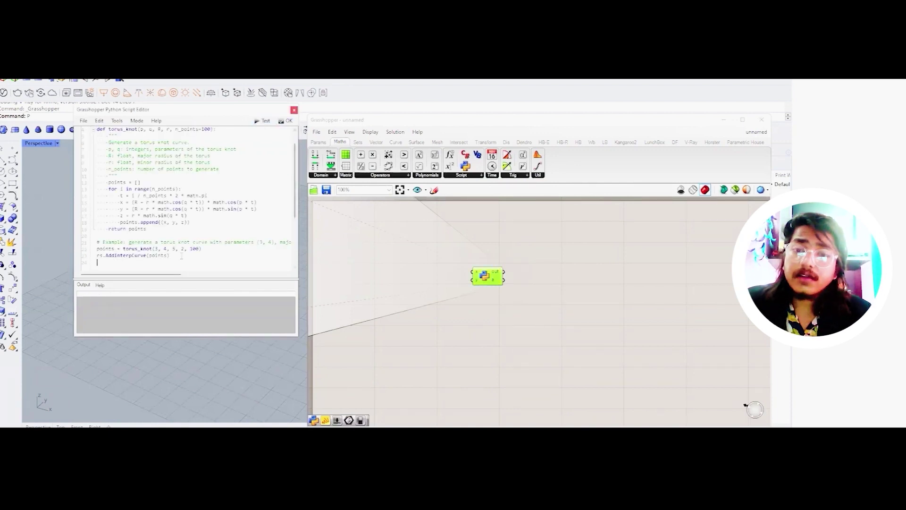
pyautogui.click(294, 110)
pyautogui.scroll(4, 458, 269)
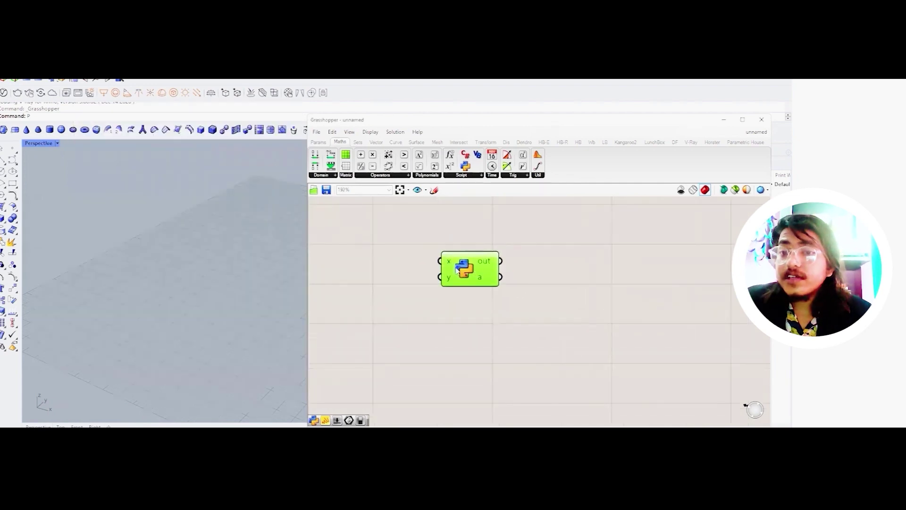
# Step: Assign the result of rs.AddInterpCurve(points) to a variable named crv in the Python script and accept the change
pyautogui.doubleClick(458, 269)
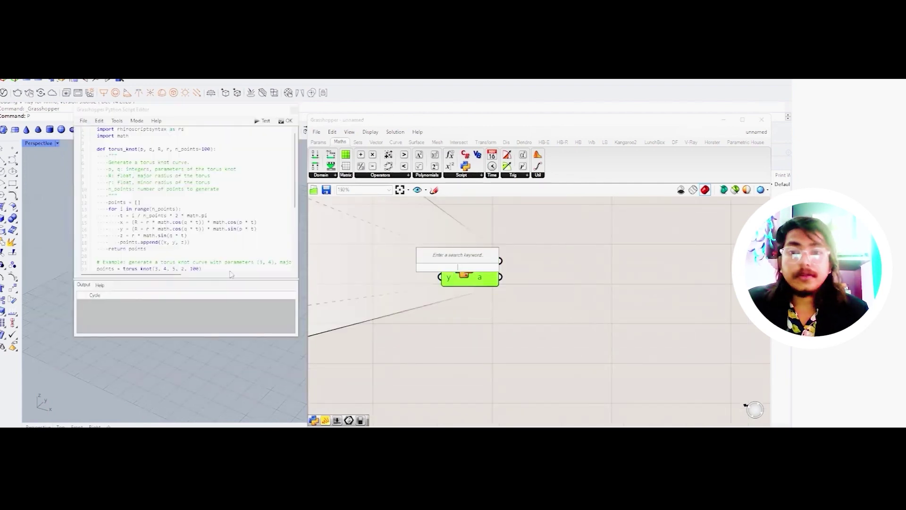
pyautogui.moveTo(98, 216); pyautogui.dragTo(170, 216)
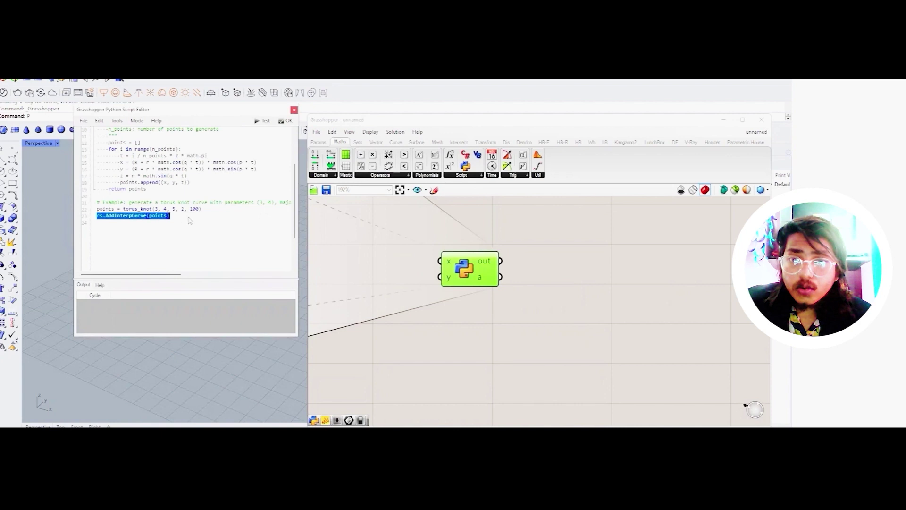
pyautogui.scroll(3, 158, 139)
pyautogui.scroll(-3, 167, 145)
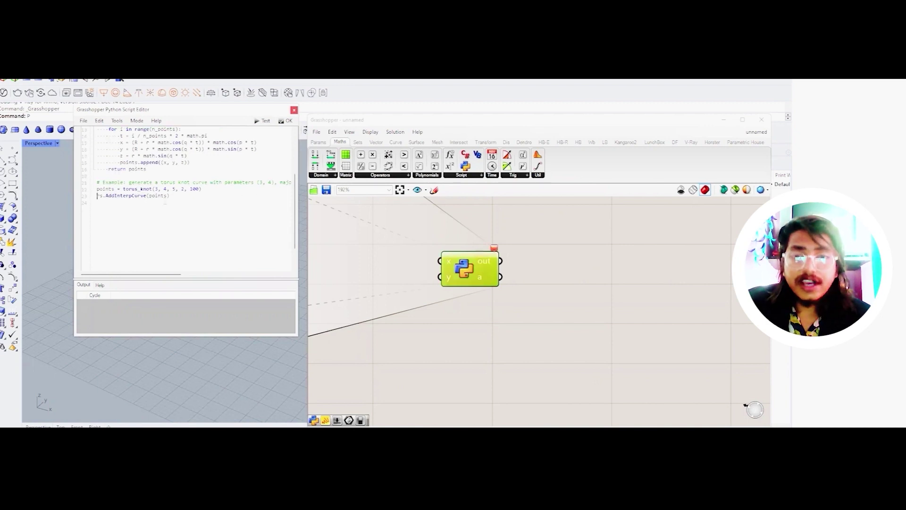
pyautogui.write('crvr')
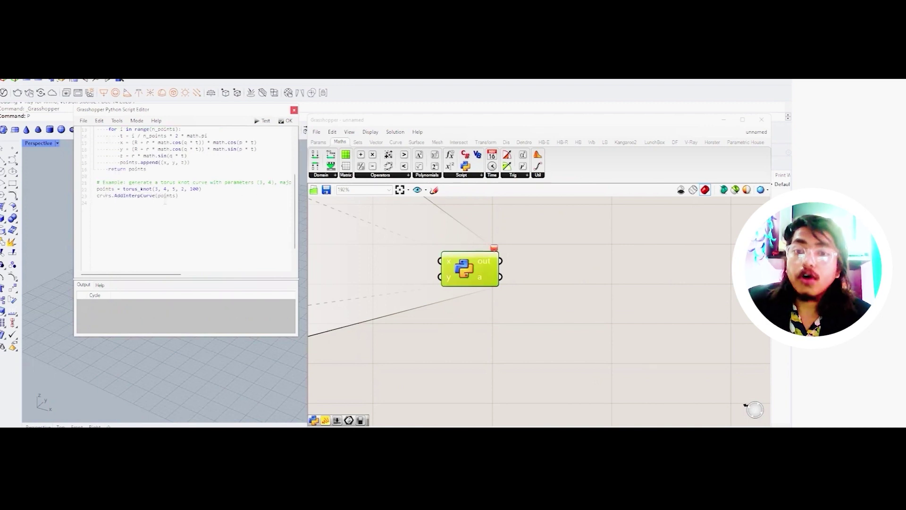
pyautogui.write('s')
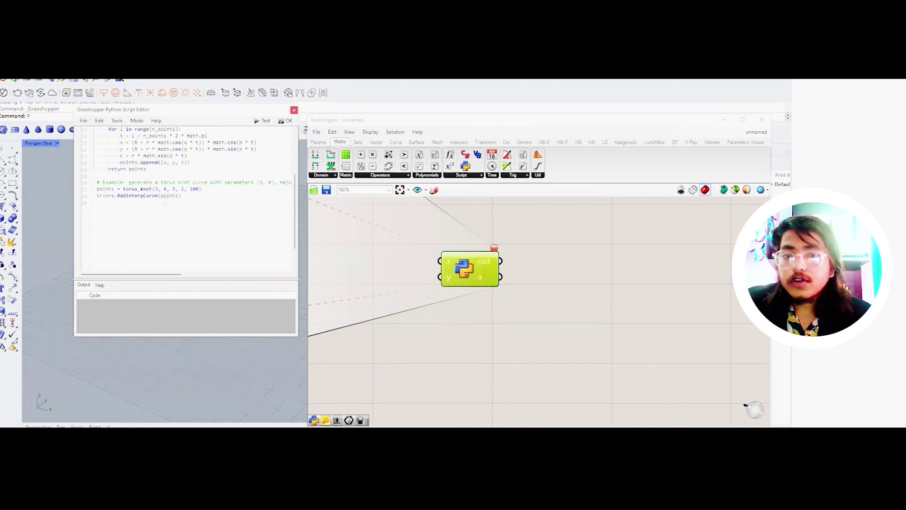
pyautogui.click(288, 120)
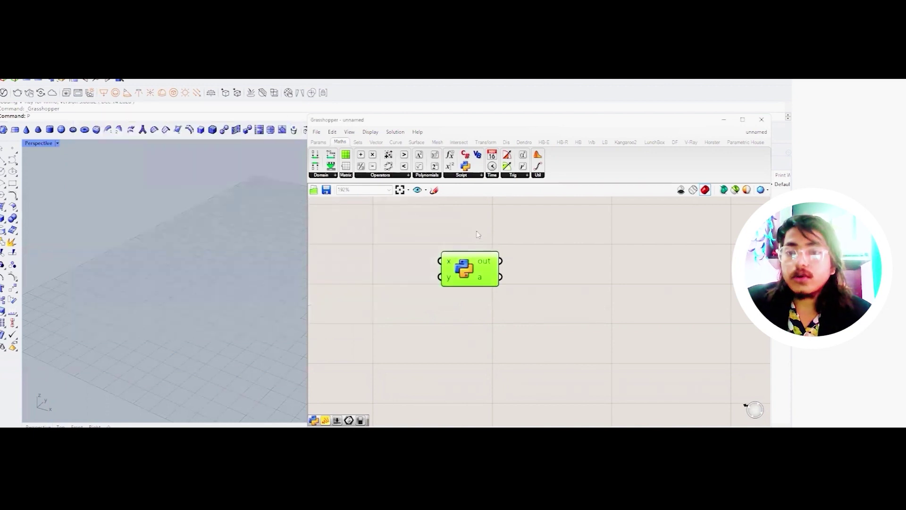
# Step: Rename the Python component's output "a" as "crv"
pyautogui.scroll(2, 495, 270)
pyautogui.rightClick(486, 281)
pyautogui.write('c')
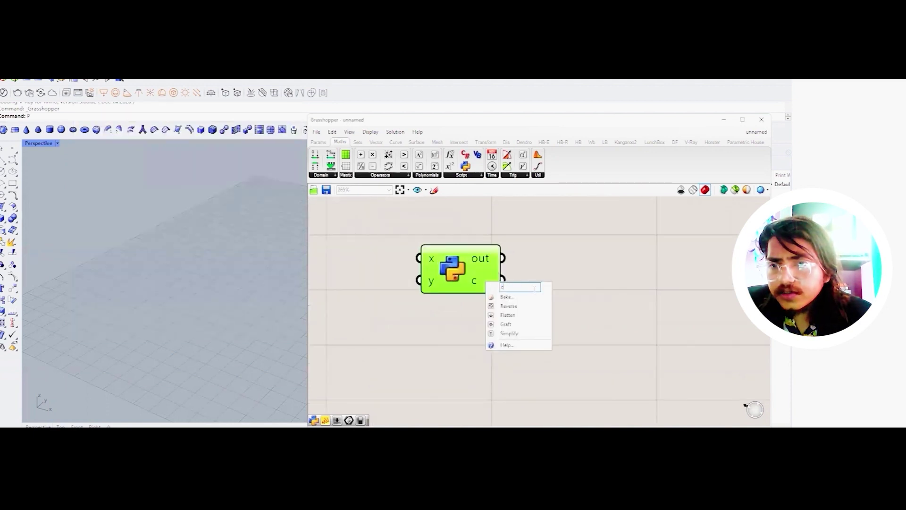
pyautogui.click(576, 292)
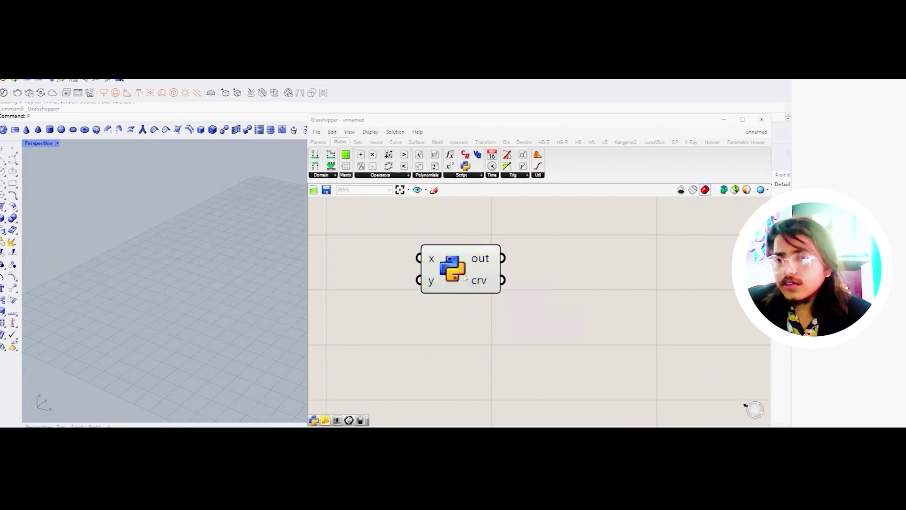
# Step: Reopen and close the script editor to rerun the script, and move the Grasshopper window aside to inspect the torus knot
pyautogui.doubleClick(493, 285)
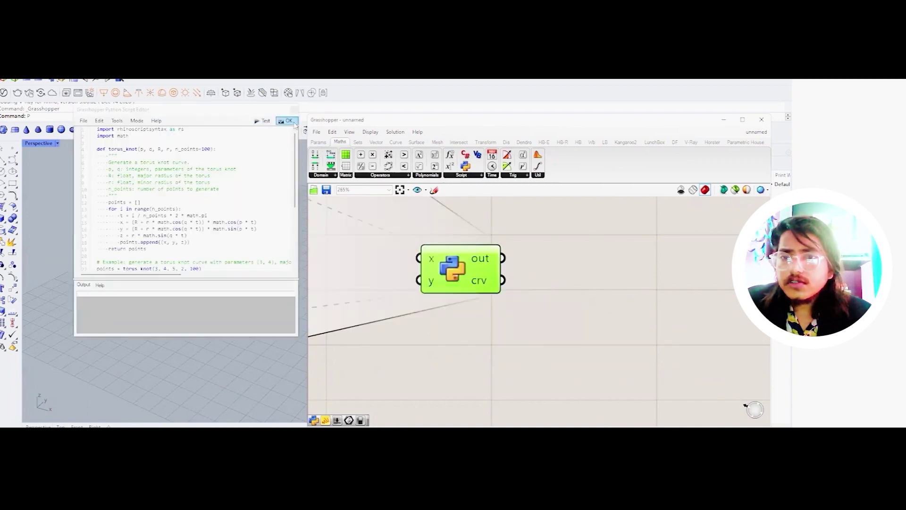
pyautogui.click(294, 109)
pyautogui.click(564, 281)
pyautogui.click(458, 266)
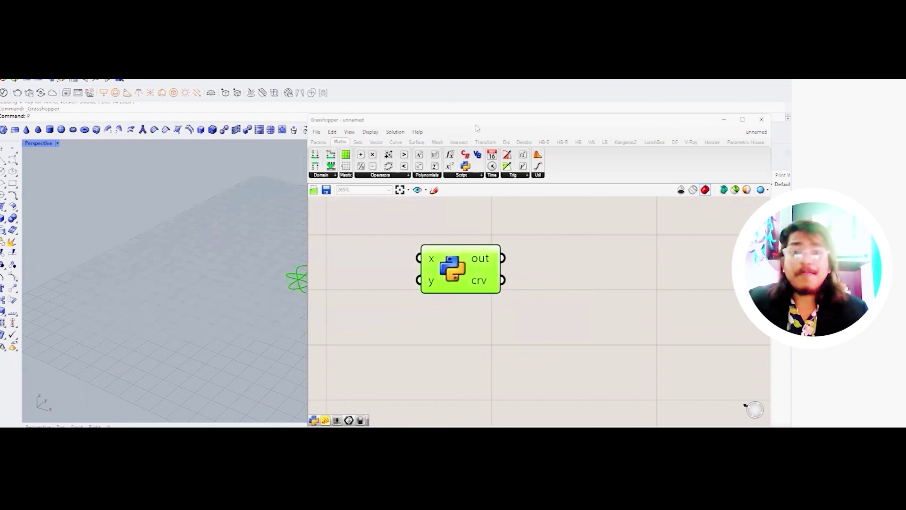
pyautogui.moveTo(473, 126); pyautogui.dragTo(584, 118)
pyautogui.scroll(10, 321, 278)
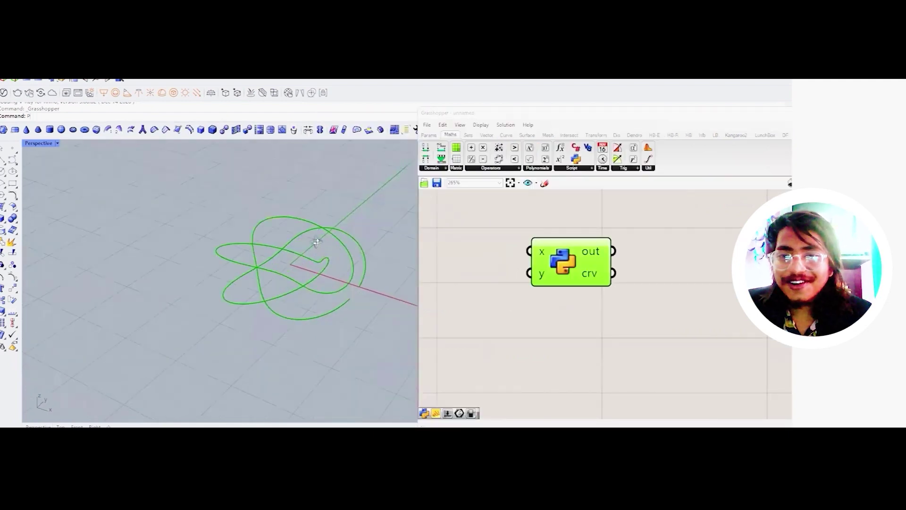
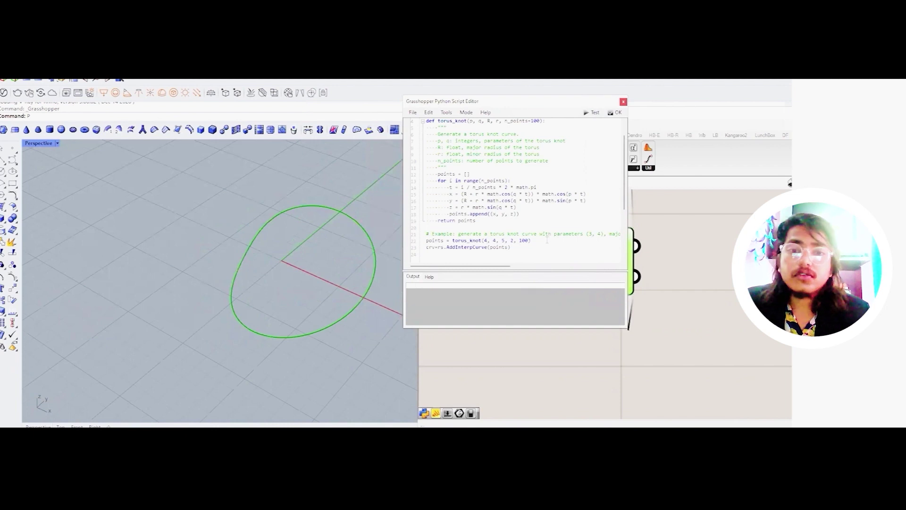
# Step: Replace the torus_knot arguments after int(p) with int(q), int(R), int(r) and int(npt), and test and accept the script
pyautogui.scroll(1, 547, 239)
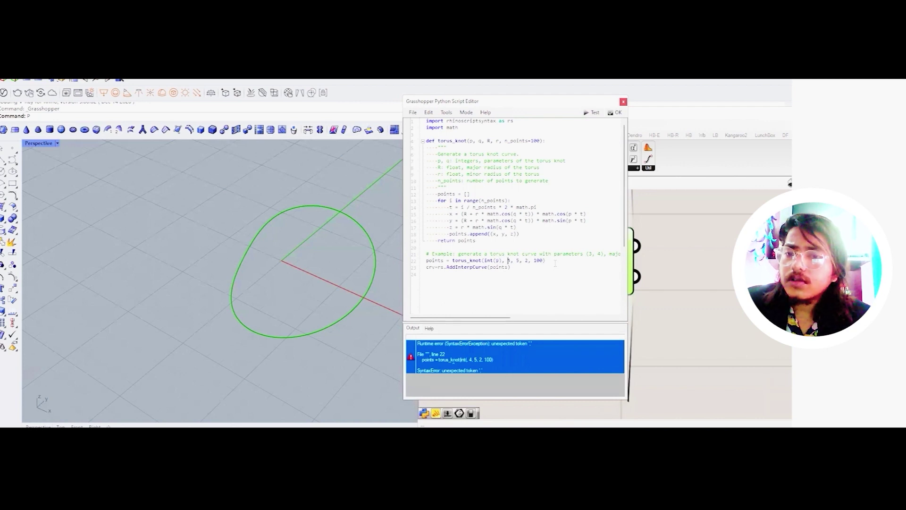
pyautogui.press('Delete')
pyautogui.write('q), int(R), int(')
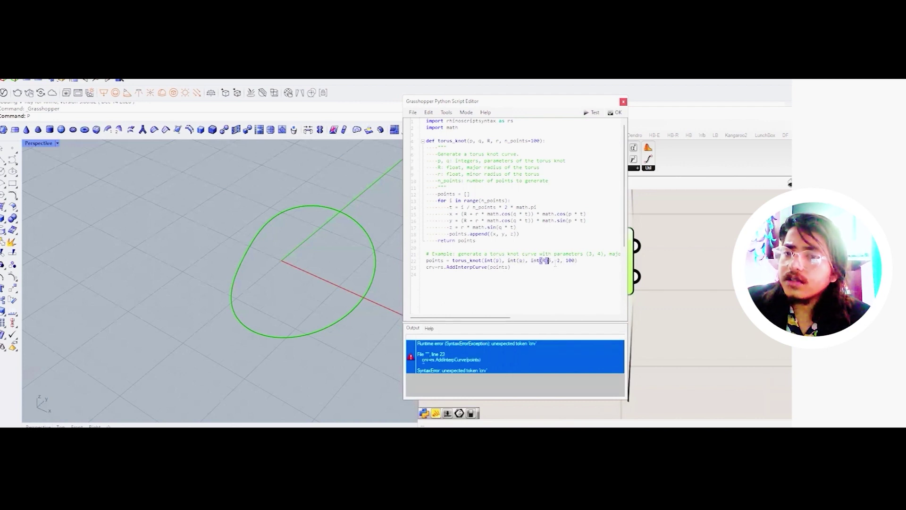
pyautogui.write('r), int(npt)')
pyautogui.moveTo(583, 260); pyautogui.dragTo(559, 262)
pyautogui.press('BackSpace')
pyautogui.click(592, 112)
pyautogui.click(614, 112)
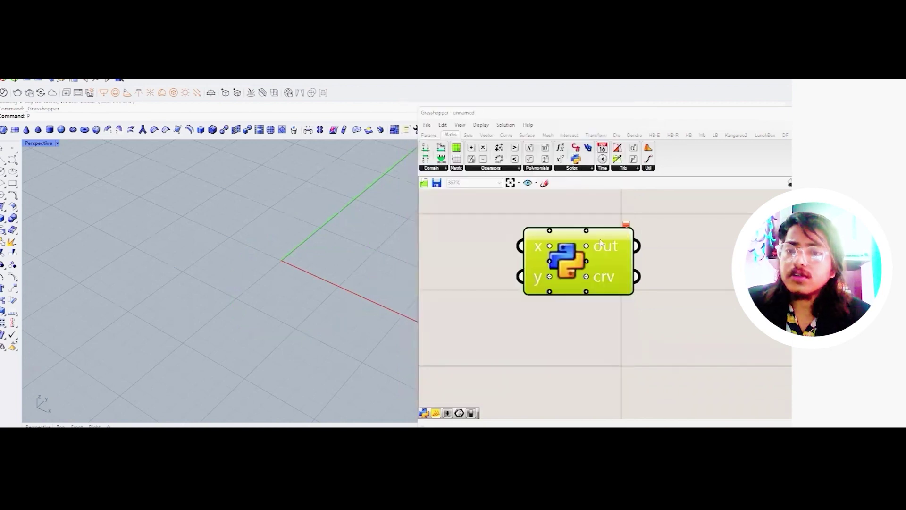
# Step: Reopen the Python script to check the argument names in the torus_knot call, and close the editor
pyautogui.scroll(1, 601, 245)
pyautogui.doubleClick(600, 275)
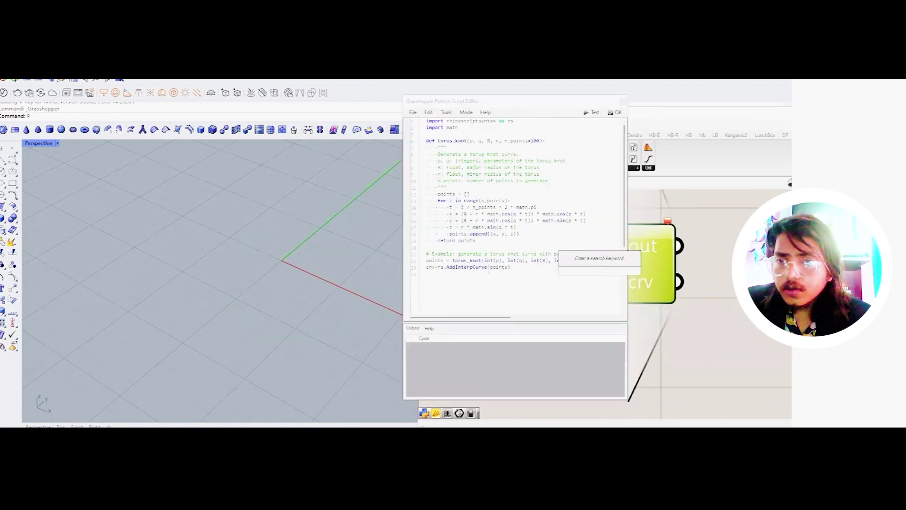
pyautogui.click(501, 260)
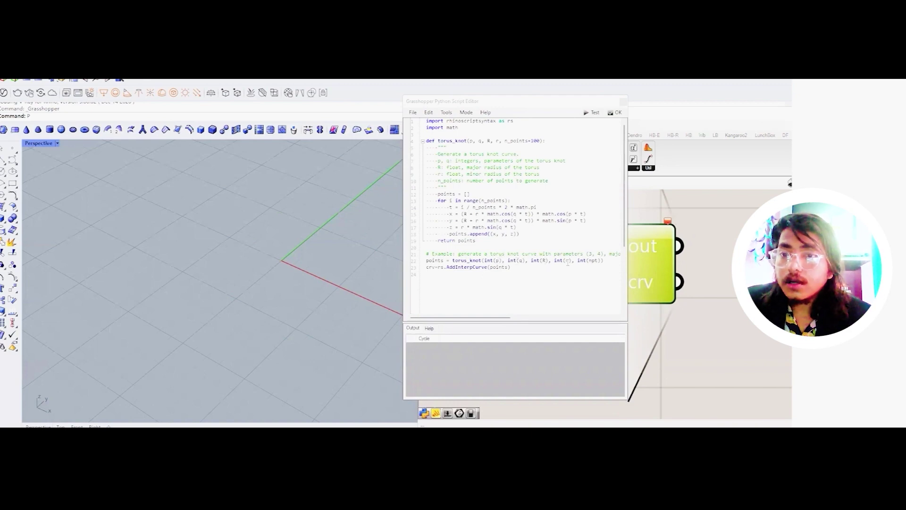
pyautogui.click(624, 101)
# Step: Rename the Python component's first two inputs as p and q, and name an added third input R
pyautogui.scroll(2, 564, 250)
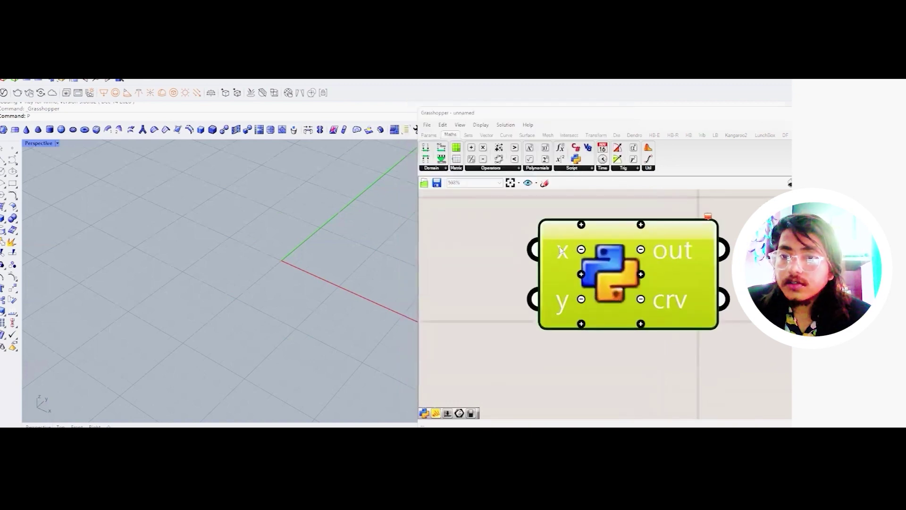
pyautogui.rightClick(562, 250)
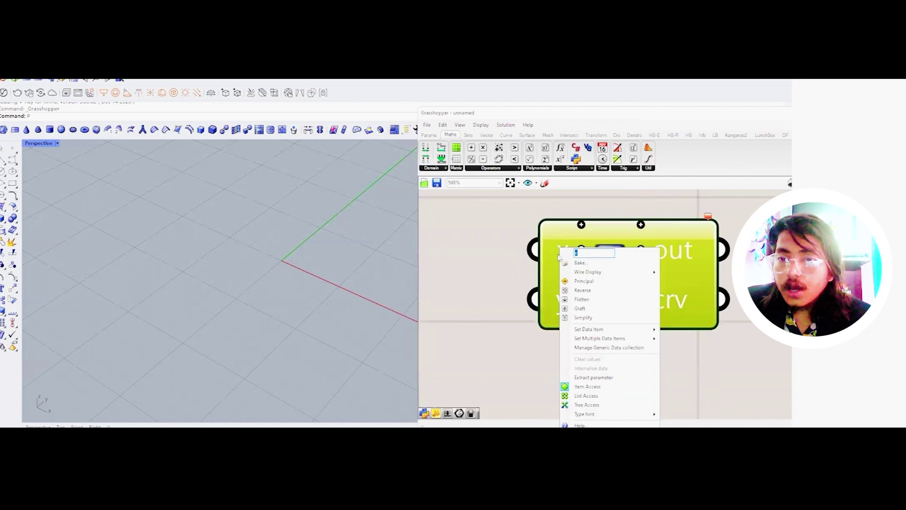
pyautogui.write('p')
pyautogui.press('Return')
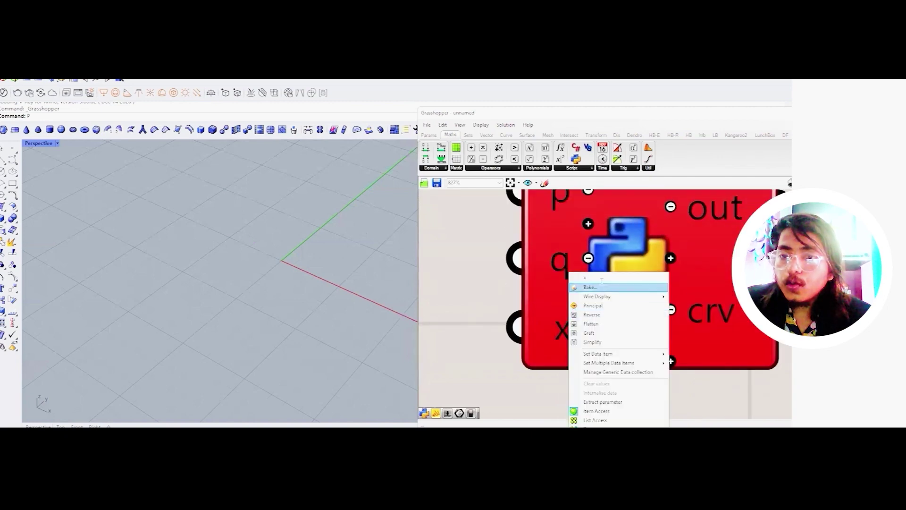
pyautogui.write('R')
pyautogui.press('Return')
pyautogui.scroll(2, 583, 348)
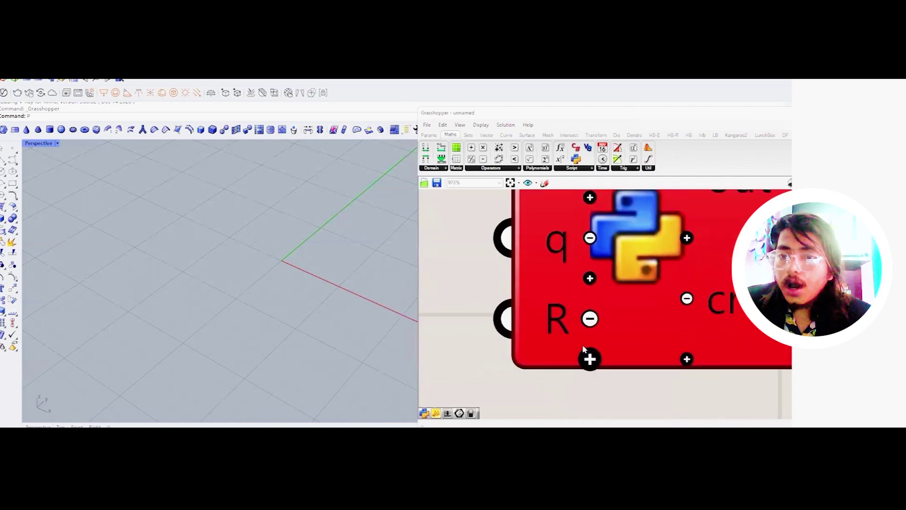
# Step: Add two more inputs below R on the Python component and name them r and npt
pyautogui.click(589, 358)
pyautogui.rightClick(548, 358)
pyautogui.write('r')
pyautogui.press('Return')
pyautogui.click(574, 364)
pyautogui.rightClick(547, 363)
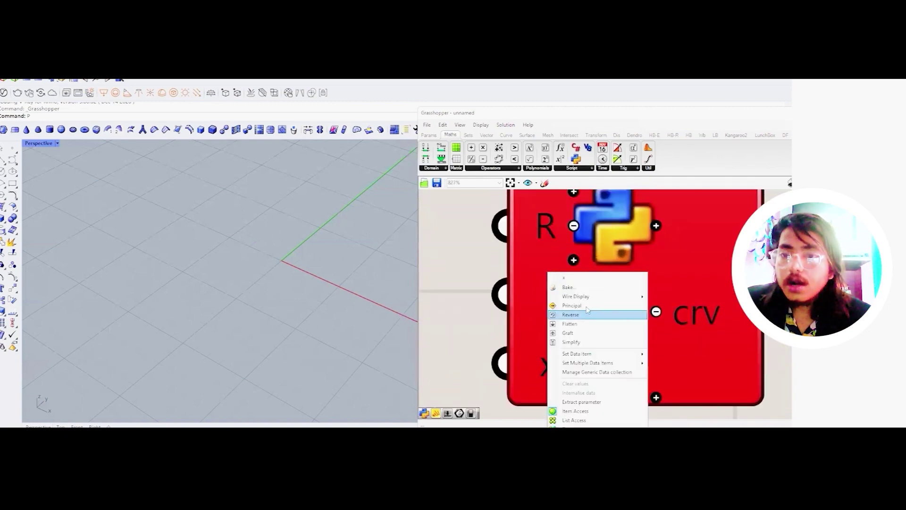
pyautogui.write('npt')
pyautogui.press('Return')
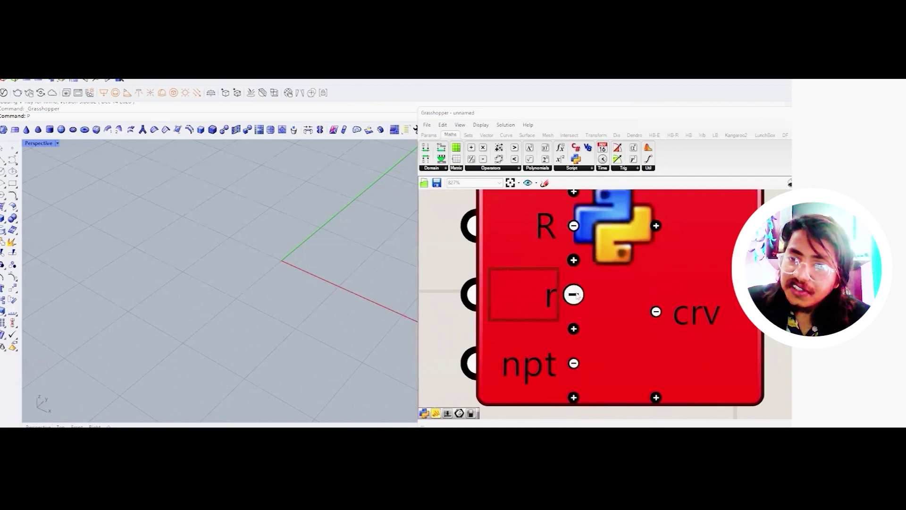
pyautogui.scroll(-4, 577, 295)
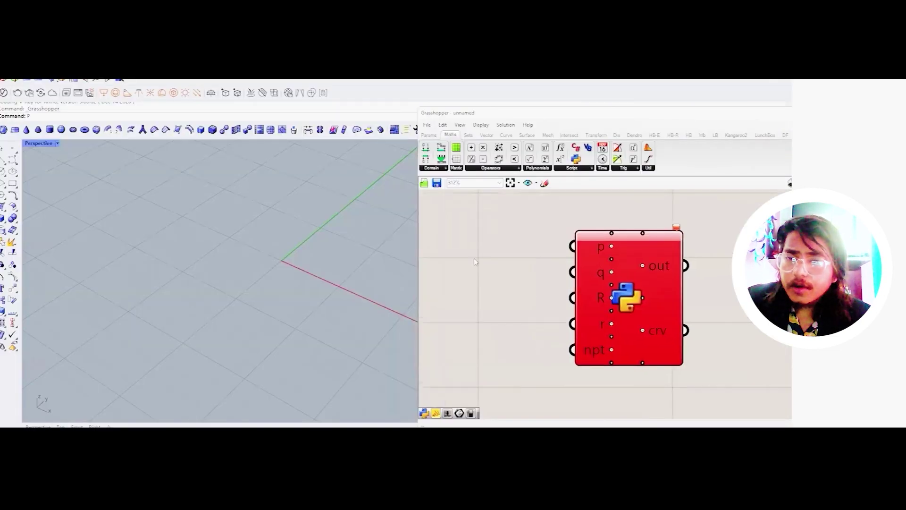
# Step: Create five number sliders with the values 3, 4, 5, 2 and 100 beside the Python component
pyautogui.press('Return')
pyautogui.doubleClick(486, 299)
pyautogui.write('4')
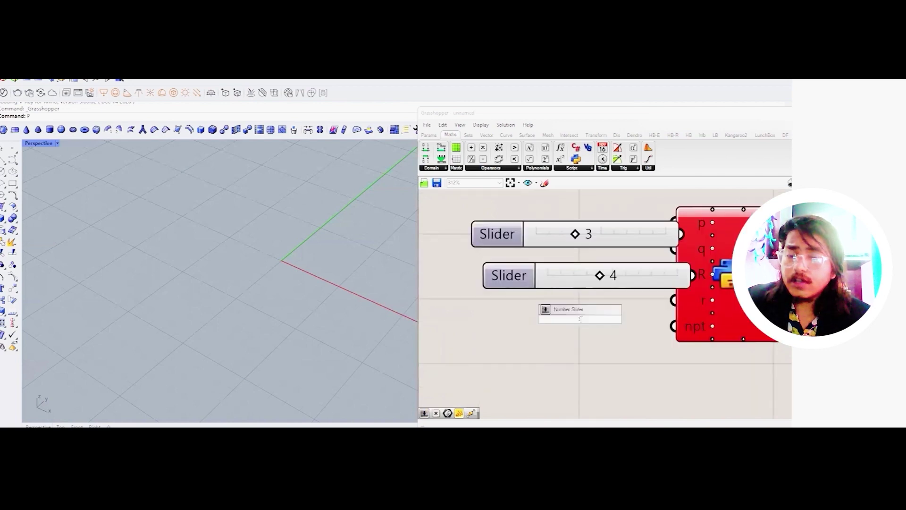
pyautogui.press('Return')
pyautogui.scroll(-3, 578, 311)
pyautogui.doubleClick(584, 341)
pyautogui.write('2')
pyautogui.press('Return')
pyautogui.doubleClick(590, 369)
pyautogui.write('100')
pyautogui.press('Return')
pyautogui.scroll(-2, 654, 299)
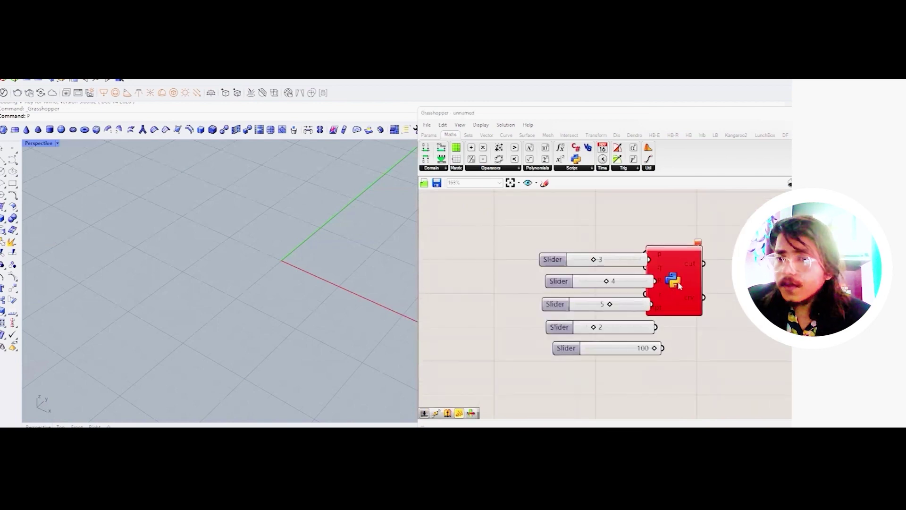
# Step: Move the Python component clear of the sliders and connect them in order to p, q, R, r and npt
pyautogui.moveTo(676, 284); pyautogui.dragTo(733, 304)
pyautogui.scroll(1, 708, 283)
pyautogui.moveTo(636, 261)
pyautogui.mouseDown()
pyautogui.moveTo(665, 264)
pyautogui.moveTo(646, 264)
pyautogui.mouseUp()
pyautogui.moveTo(650, 256); pyautogui.dragTo(700, 271)
pyautogui.moveTo(646, 282); pyautogui.dragTo(707, 290)
pyautogui.moveTo(641, 309); pyautogui.dragTo(701, 303)
pyautogui.moveTo(647, 335); pyautogui.dragTo(700, 318)
pyautogui.moveTo(654, 360); pyautogui.dragTo(702, 334)
pyautogui.moveTo(337, 256); pyautogui.dragTo(359, 257, button='right')
pyautogui.moveTo(569, 255); pyautogui.dragTo(501, 231, button='right')
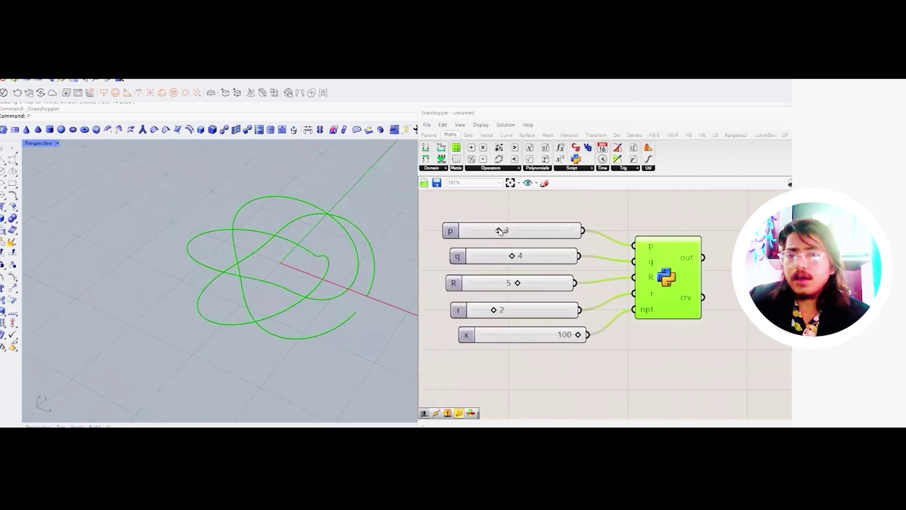
# Step: Vary the torus knot by setting the sliders q to 2, r to 4 and npt to 99
pyautogui.moveTo(505, 231); pyautogui.dragTo(497, 258)
pyautogui.moveTo(493, 310); pyautogui.dragTo(513, 310)
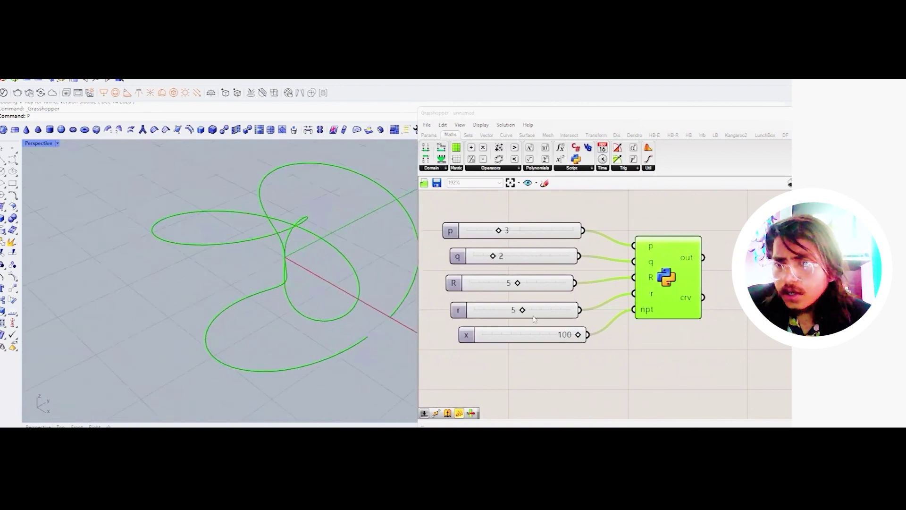
pyautogui.moveTo(579, 334)
pyautogui.mouseDown()
pyautogui.moveTo(548, 336)
pyautogui.moveTo(579, 336)
pyautogui.mouseUp()
pyautogui.moveTo(306, 283)
pyautogui.mouseDown(button='right')
pyautogui.moveTo(277, 272)
pyautogui.moveTo(276, 258)
pyautogui.moveTo(295, 272)
pyautogui.mouseUp(button='right')
pyautogui.scroll(4, 293, 245)
# Step: Add a Pipe component and connect the crv output to its curve input to give the knot thickness
pyautogui.moveTo(713, 341); pyautogui.dragTo(594, 315, button='right')
pyautogui.scroll(-1, 595, 315)
pyautogui.doubleClick(677, 297)
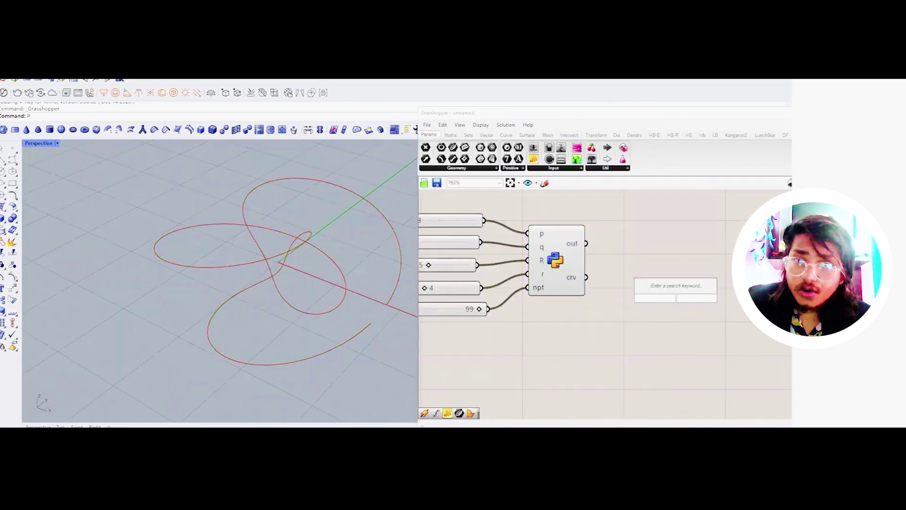
pyautogui.press('Escape')
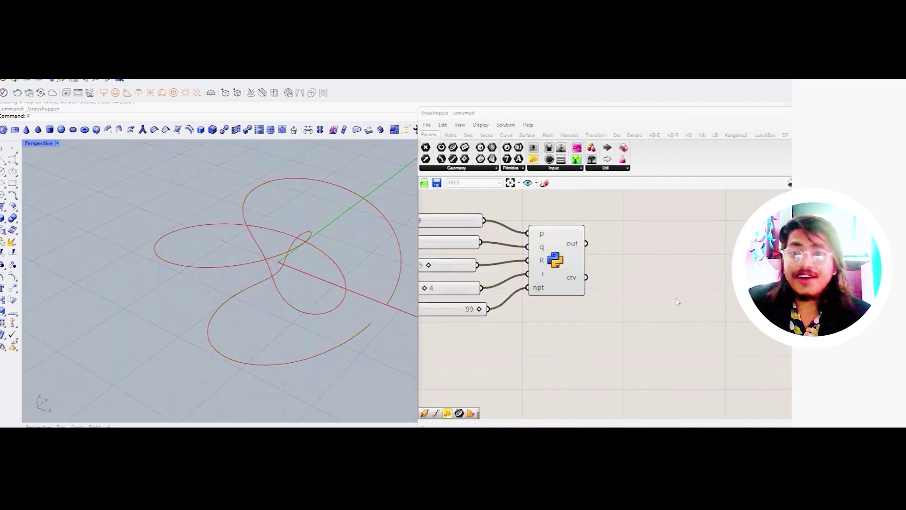
pyautogui.doubleClick(656, 298)
pyautogui.write('pipe')
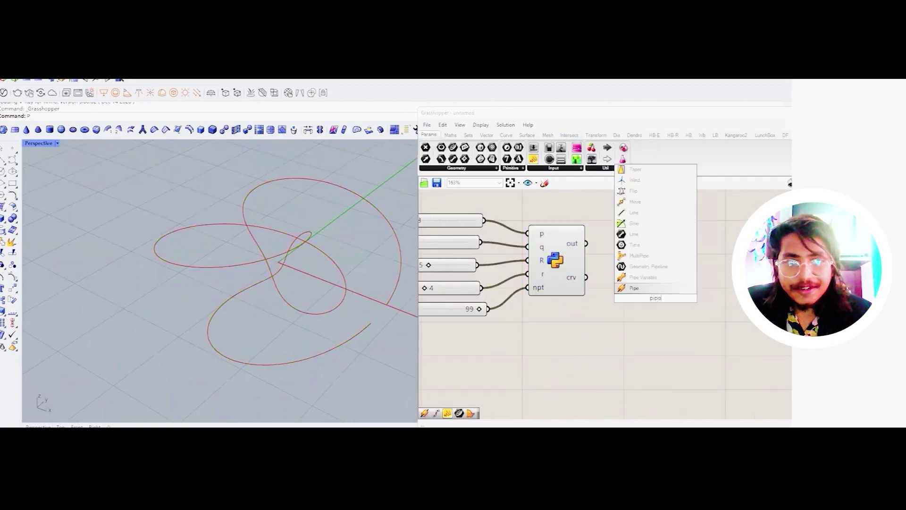
pyautogui.press('Return')
pyautogui.moveTo(587, 277); pyautogui.dragTo(703, 300)
pyautogui.moveTo(506, 285); pyautogui.dragTo(562, 287, button='right')
pyautogui.moveTo(350, 278)
pyautogui.mouseDown(button='right')
pyautogui.moveTo(325, 239)
pyautogui.moveTo(332, 279)
pyautogui.moveTo(357, 267)
pyautogui.mouseUp(button='right')
pyautogui.moveTo(537, 310); pyautogui.dragTo(562, 311, button='right')
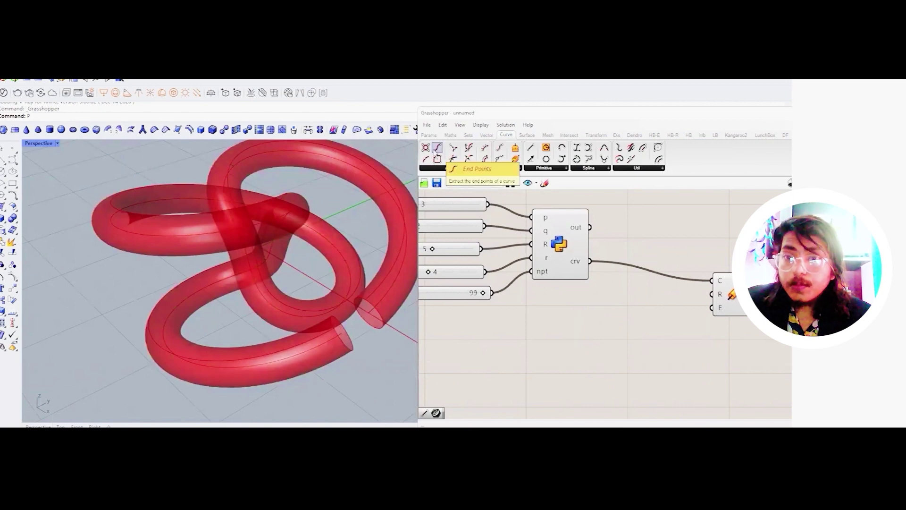
# Step: Add a Control Polygon component fed by crv and connect its points to the vertices input of a Nurbs Curve component
pyautogui.moveTo(425, 148); pyautogui.dragTo(604, 315)
pyautogui.moveTo(590, 262); pyautogui.dragTo(581, 315)
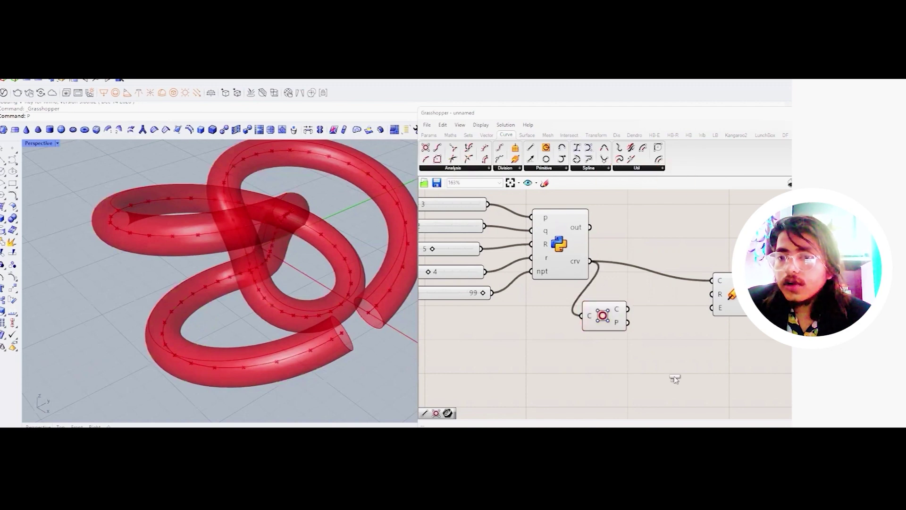
pyautogui.click(674, 378)
pyautogui.moveTo(630, 323); pyautogui.dragTo(649, 363)
pyautogui.moveTo(651, 377); pyautogui.dragTo(630, 366, button='right')
# Step: Set the Nurbs Curve's periodic input to True and connect its curve output to the Pipe in place of crv
pyautogui.rightClick(630, 366)
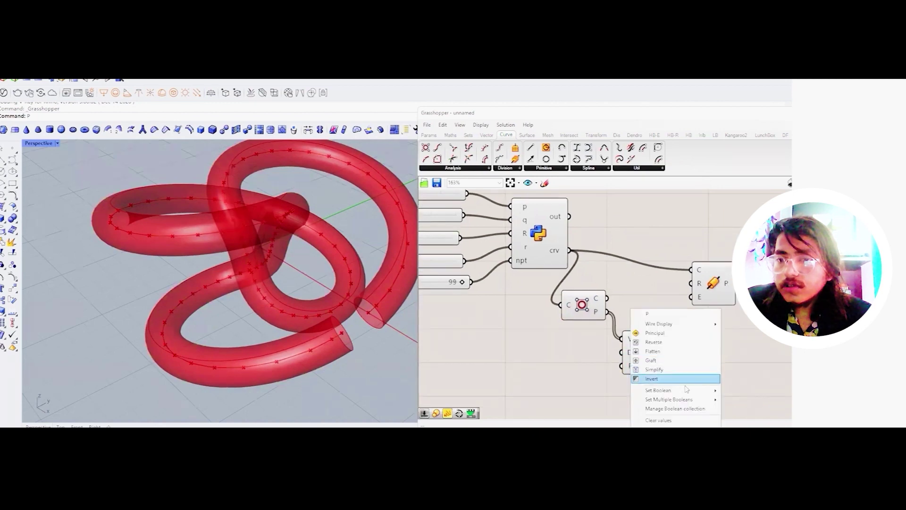
pyautogui.moveTo(670, 390)
pyautogui.click(742, 399)
pyautogui.click(636, 352)
pyautogui.click(703, 338)
pyautogui.moveTo(691, 270); pyautogui.dragTo(669, 338)
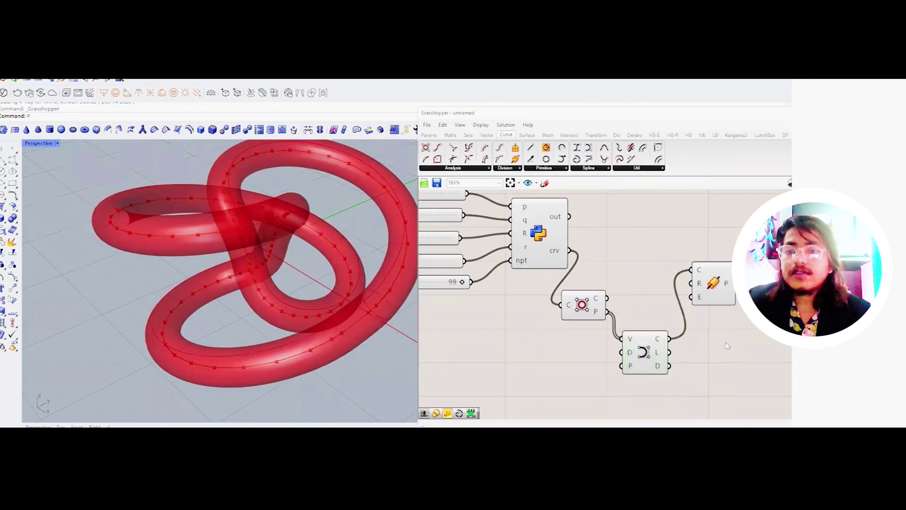
# Step: Add a number slider set to 0.6 and connect it to the Pipe's radius input
pyautogui.moveTo(720, 286); pyautogui.dragTo(733, 292)
pyautogui.moveTo(364, 294); pyautogui.dragTo(316, 248, button='right')
pyautogui.moveTo(291, 277); pyautogui.dragTo(330, 252, button='right')
pyautogui.scroll(-5, 355, 302)
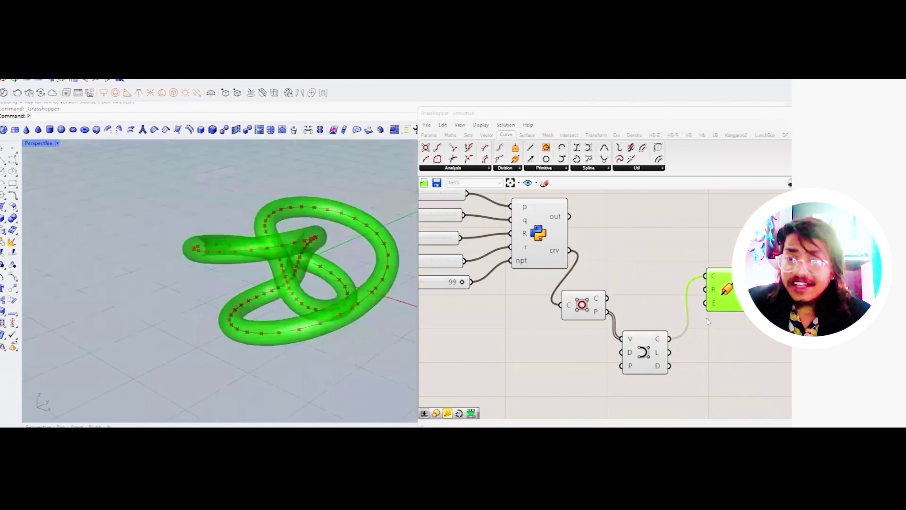
pyautogui.doubleClick(573, 356)
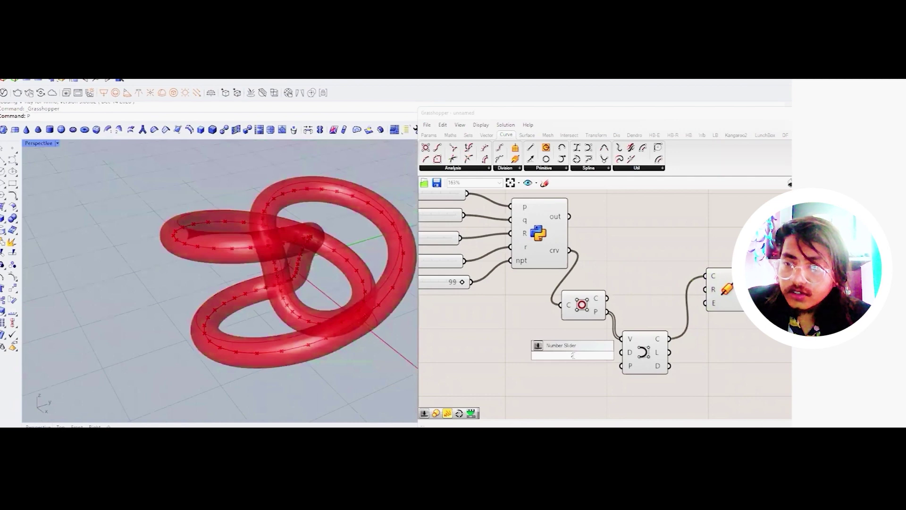
pyautogui.write('0.6')
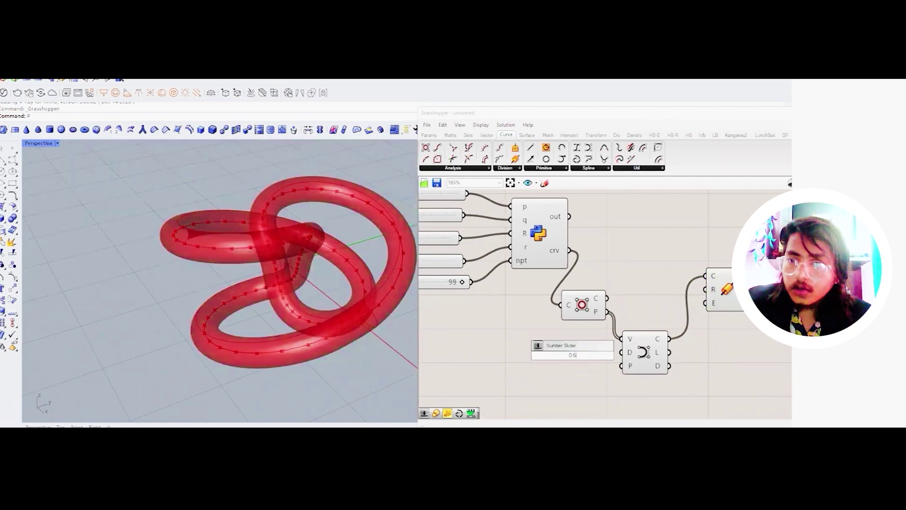
pyautogui.press('Return')
pyautogui.moveTo(627, 354); pyautogui.dragTo(705, 289)
# Step: Vary the torus knot by setting the q slider to 7 and the R slider to 9
pyautogui.moveTo(529, 274); pyautogui.dragTo(659, 290, button='right')
pyautogui.scroll(2, 527, 232)
pyautogui.moveTo(527, 231); pyautogui.dragTo(527, 265, button='right')
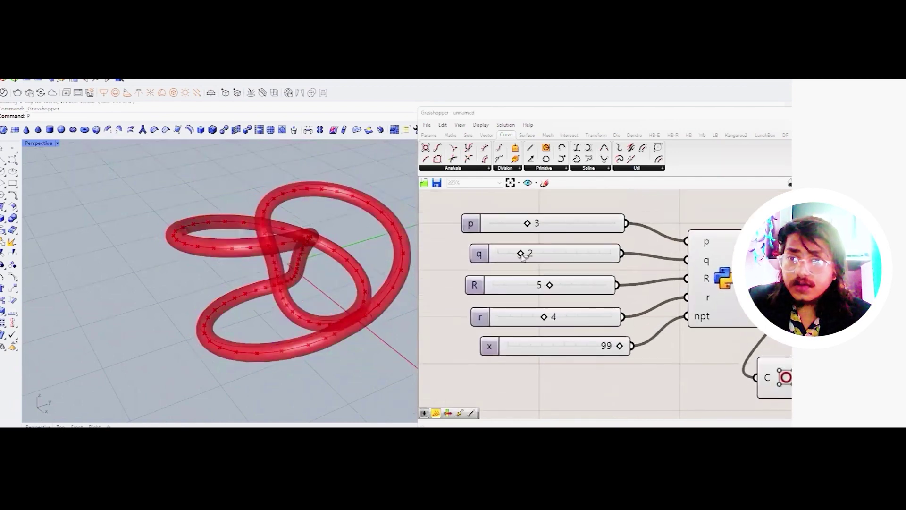
pyautogui.scroll(1, 527, 266)
pyautogui.moveTo(521, 253); pyautogui.dragTo(571, 258)
pyautogui.moveTo(330, 252); pyautogui.dragTo(323, 287, button='right')
pyautogui.moveTo(582, 256)
pyautogui.mouseDown()
pyautogui.moveTo(602, 254)
pyautogui.moveTo(588, 255)
pyautogui.mouseUp()
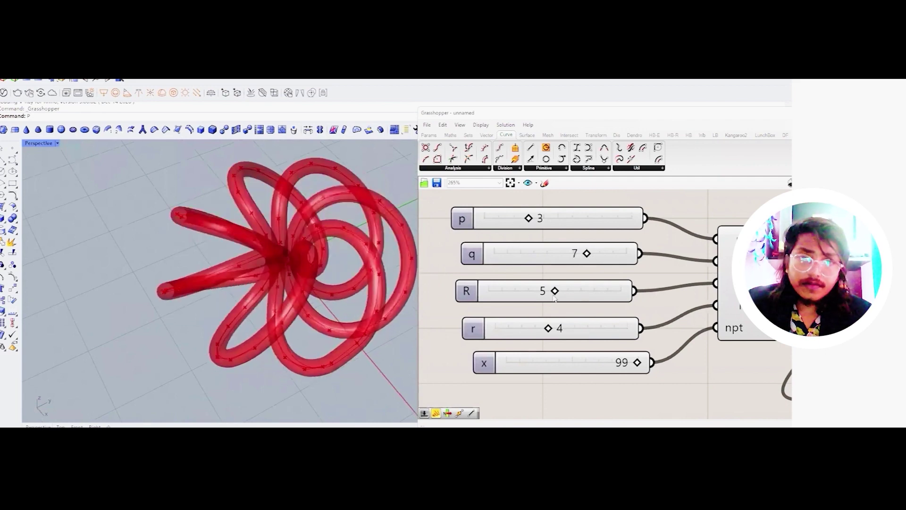
pyautogui.moveTo(546, 293); pyautogui.dragTo(608, 291)
pyautogui.scroll(-4, 226, 232)
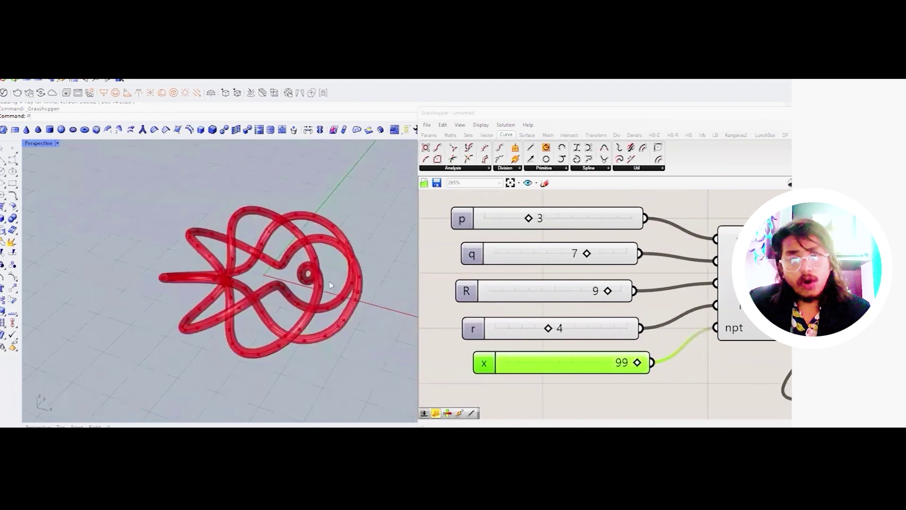
pyautogui.moveTo(329, 285); pyautogui.dragTo(321, 295, button='right')
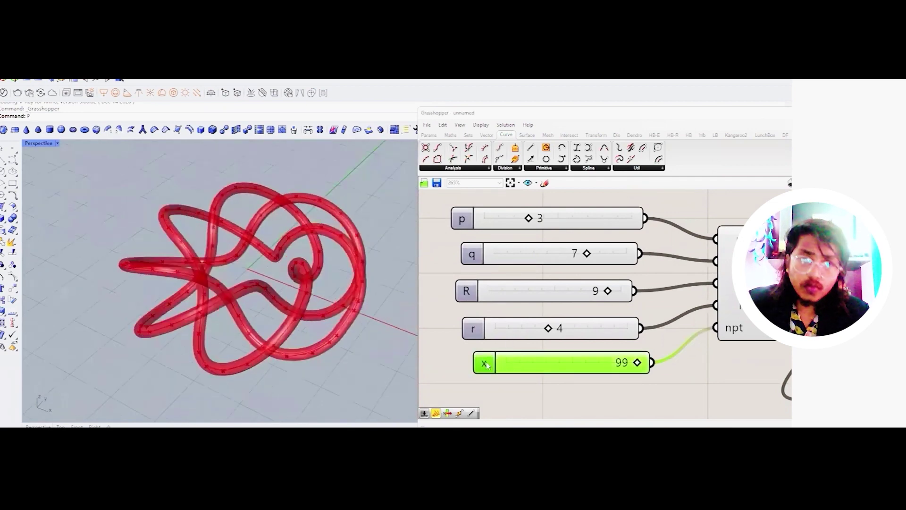
# Step: Raise the maximum of the x slider feeding npt and move the slider to a higher point count
pyautogui.doubleClick(486, 365)
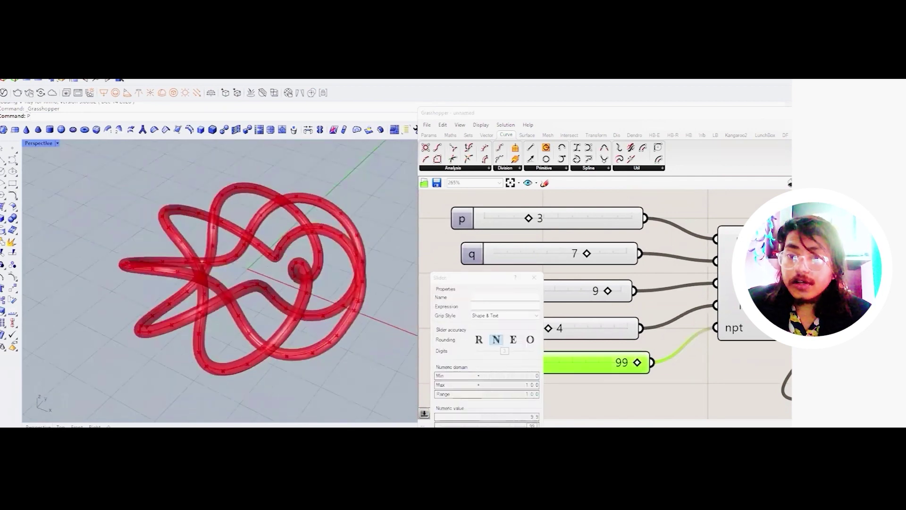
pyautogui.press('Escape')
pyautogui.scroll(1, 348, 309)
pyautogui.scroll(-2, 350, 334)
pyautogui.moveTo(349, 335); pyautogui.dragTo(349, 326, button='right')
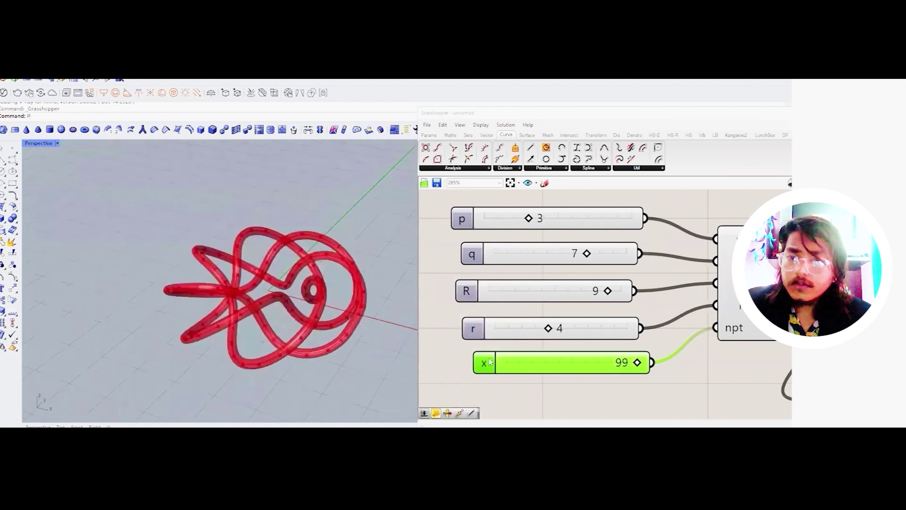
pyautogui.doubleClick(490, 362)
pyautogui.click(507, 383)
pyautogui.write('3')
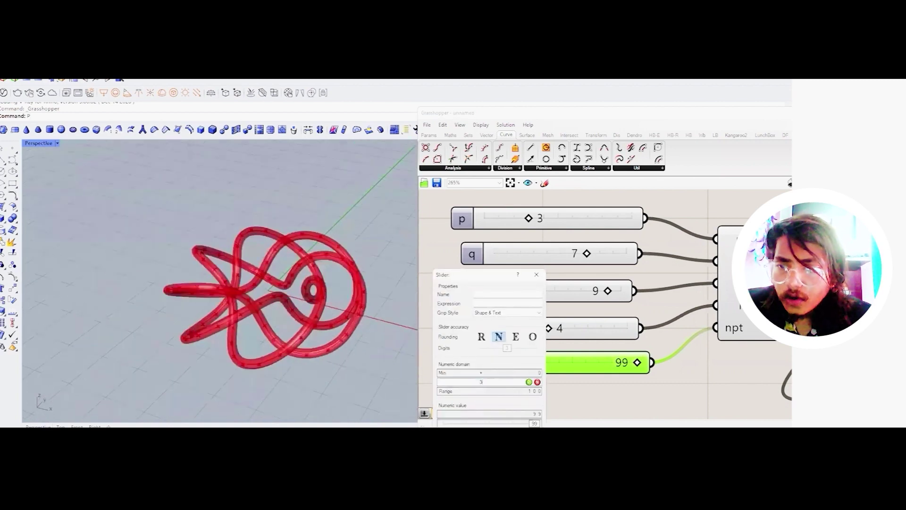
pyautogui.press('Return')
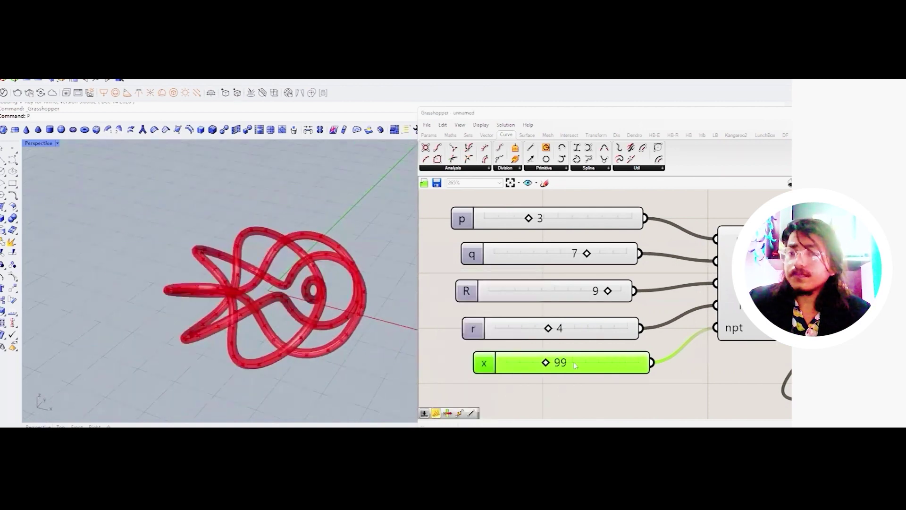
pyautogui.scroll(2, 578, 362)
pyautogui.moveTo(536, 364); pyautogui.dragTo(663, 368)
# Step: Bake the Pipe component's geometry into the Rhino model
pyautogui.scroll(3, 355, 333)
pyautogui.scroll(-3, 332, 335)
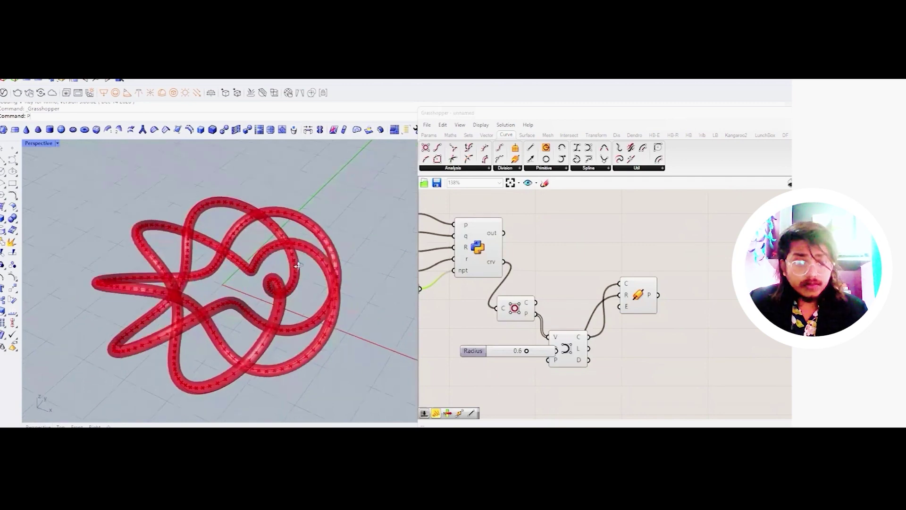
pyautogui.click(642, 297)
pyautogui.middleClick(645, 294)
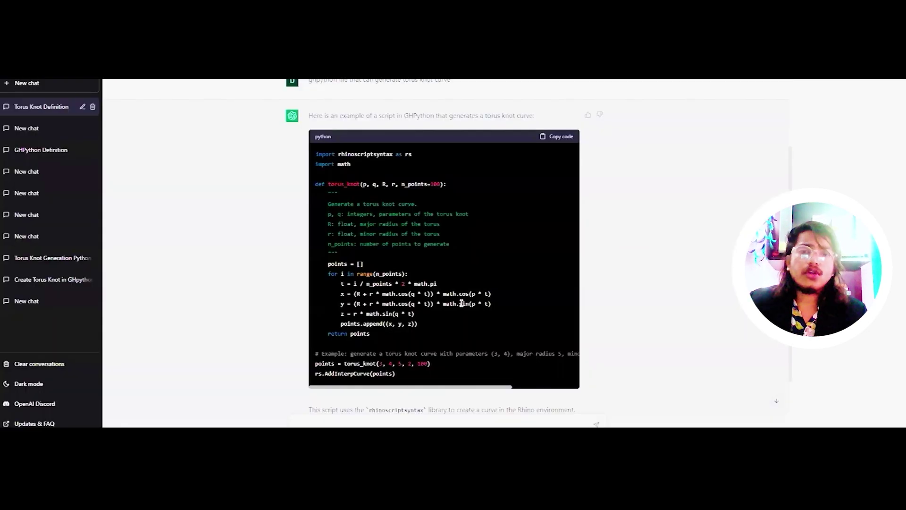
pyautogui.scroll(2, 535, 285)
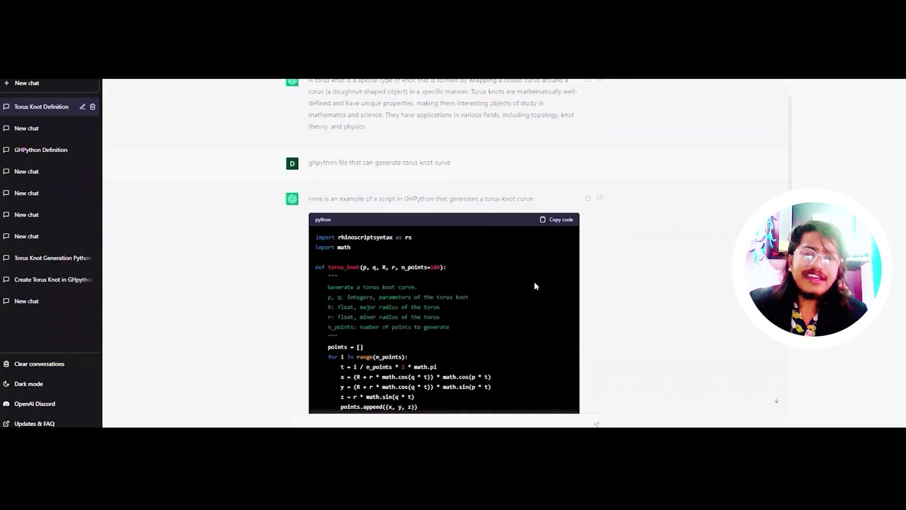
pyautogui.scroll(-3, 535, 285)
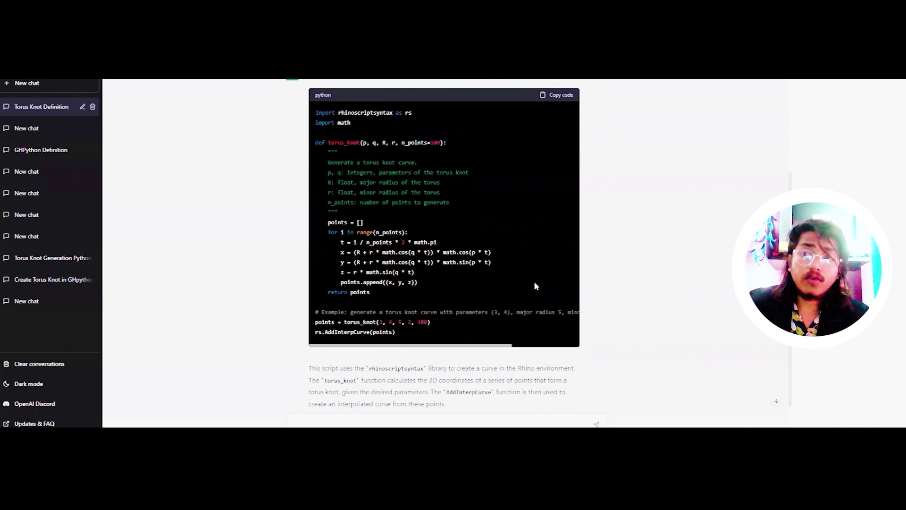
pyautogui.scroll(2, 534, 285)
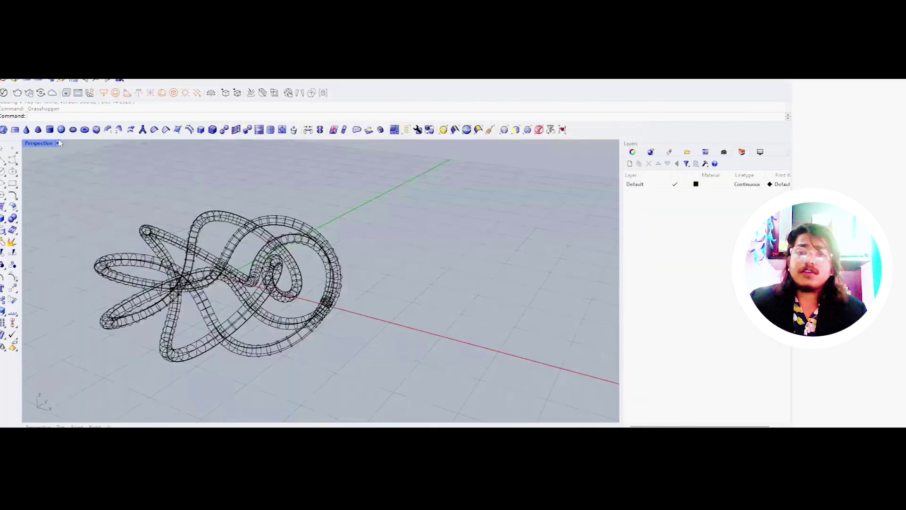
# Step: Switch the Perspective viewport's display mode to Shaded and finally to Rendered
pyautogui.click(59, 143)
pyautogui.click(84, 146)
pyautogui.click(57, 143)
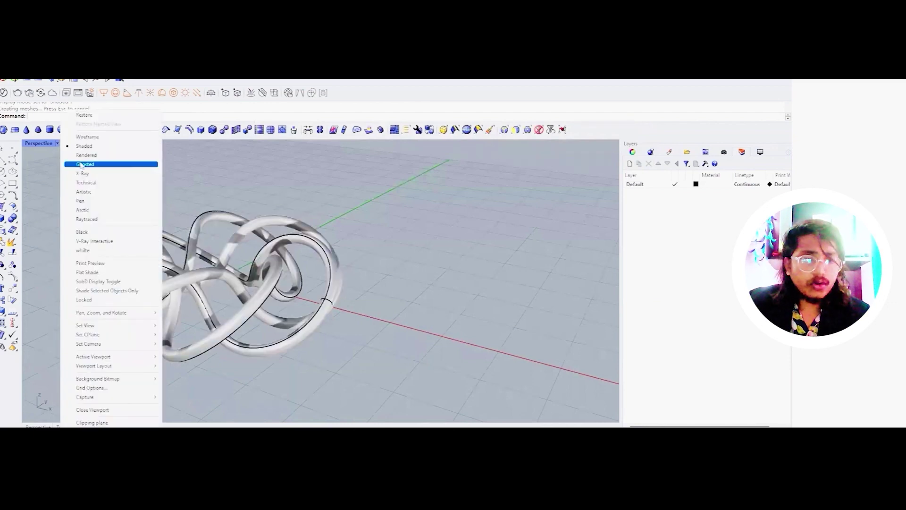
pyautogui.click(87, 155)
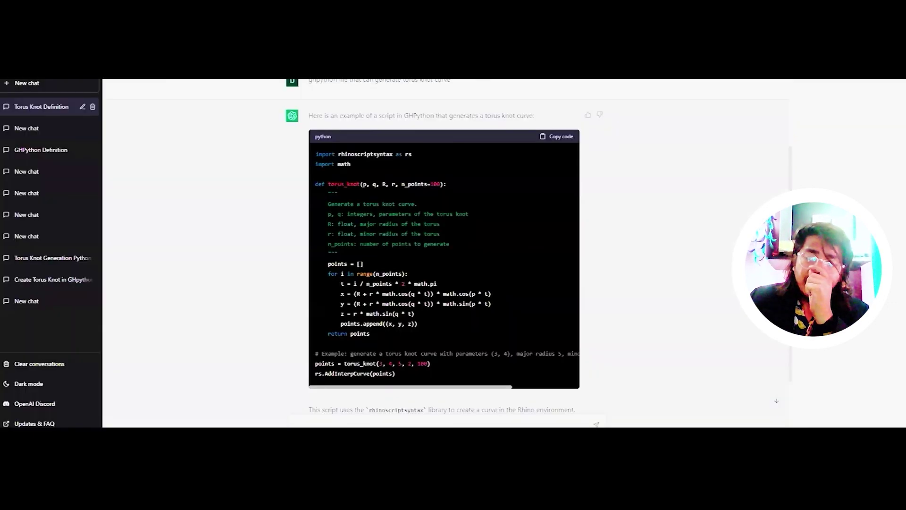
# Step: Open the script code of the Python component that generates the torus knot in Grasshopper
pyautogui.scroll(1, 416, 210)
pyautogui.scroll(-1, 426, 213)
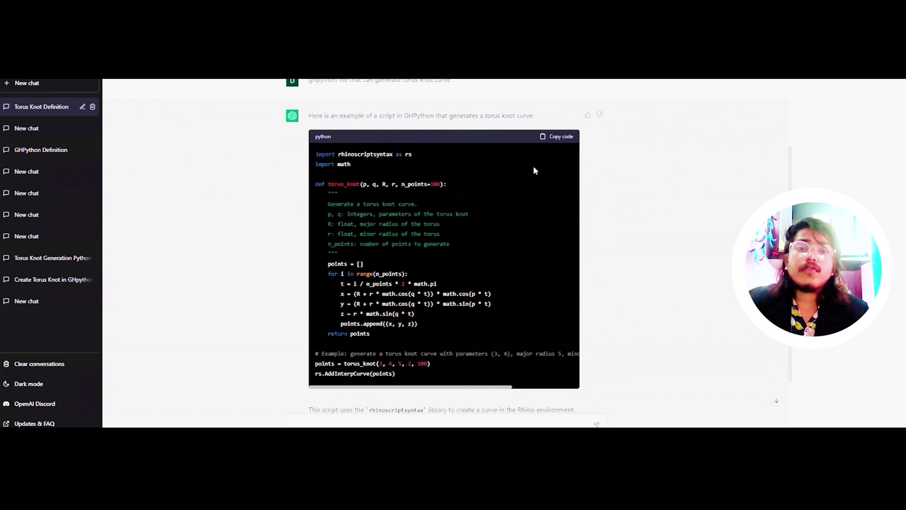
pyautogui.scroll(-2, 504, 260)
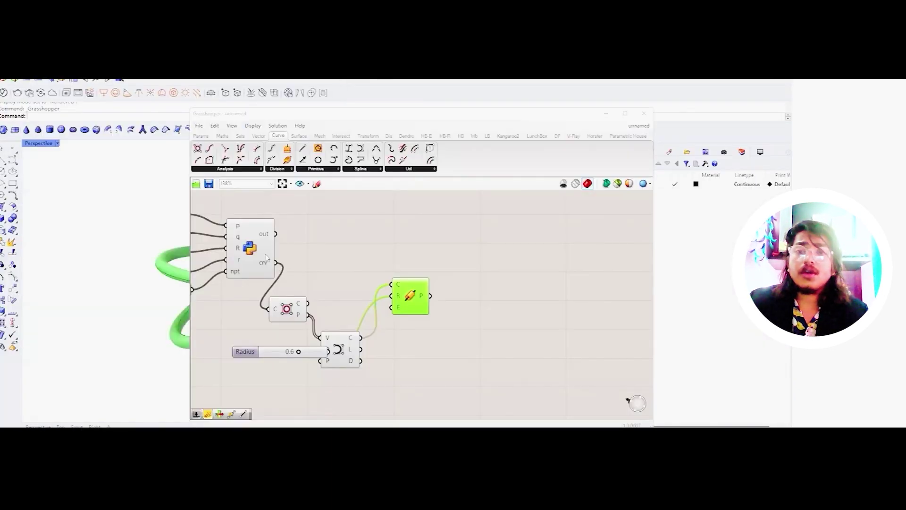
pyautogui.doubleClick(266, 257)
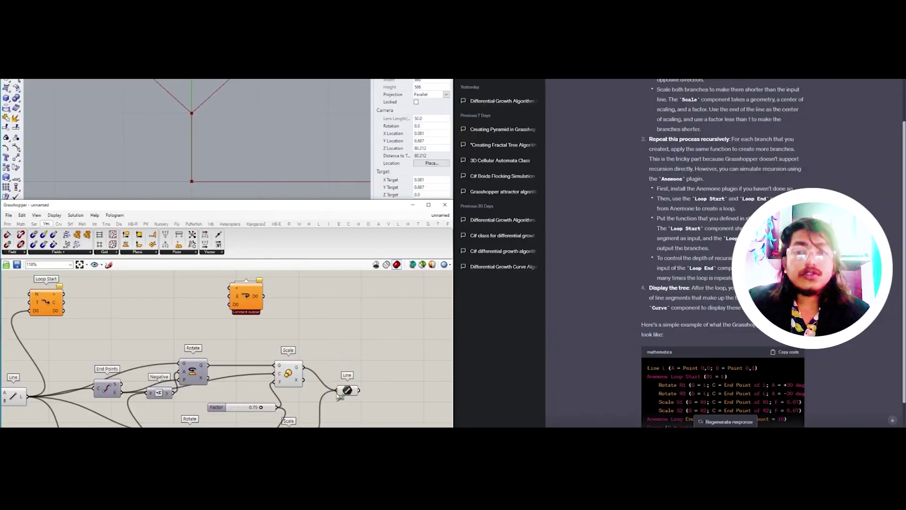
# Step: Connect the Line parameter that collects the scaled branches to the Loop End's D0 input
pyautogui.rightClick(359, 368)
pyautogui.moveTo(361, 368); pyautogui.dragTo(389, 315)
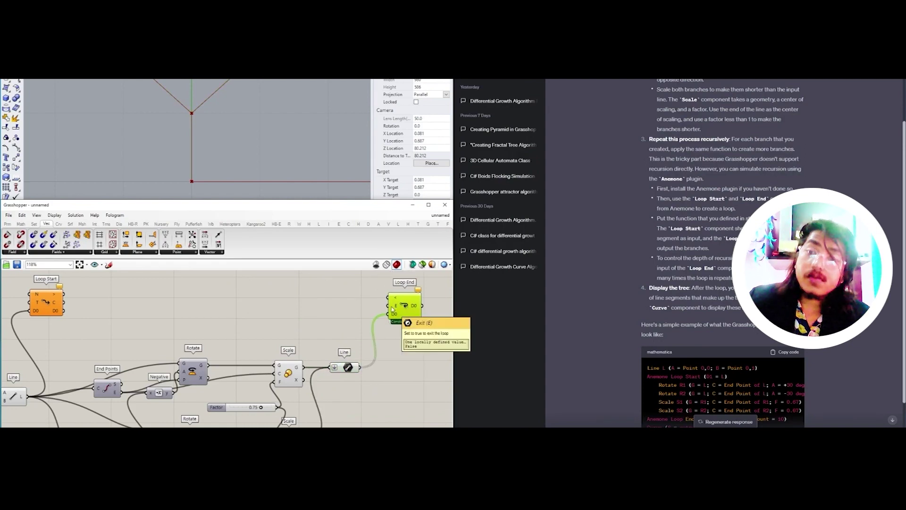
# Step: Add a number slider starting at 0 and connect it to the Loop Start's Repeat (N) input
pyautogui.moveTo(35, 297); pyautogui.dragTo(147, 298, button='right')
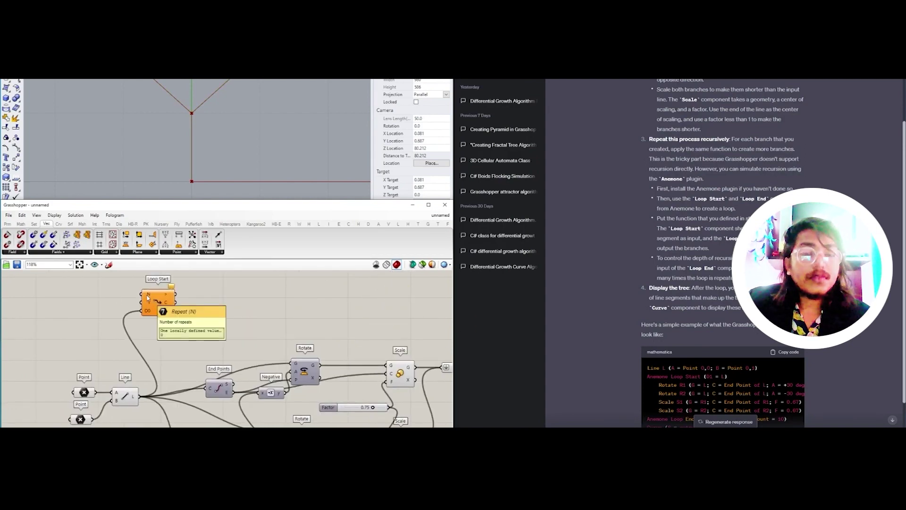
pyautogui.doubleClick(78, 291)
pyautogui.write('0<')
pyautogui.press('Return')
pyautogui.moveTo(114, 294); pyautogui.dragTo(141, 294)
# Step: Link the Loop Start's loop output to the matching input of the Loop End component
pyautogui.scroll(-2, 141, 294)
pyautogui.moveTo(151, 302); pyautogui.dragTo(100, 301, button='right')
pyautogui.moveTo(114, 292); pyautogui.dragTo(352, 292)
pyautogui.click(362, 300)
# Step: Insert a Line parameter fed by the Loop Start's D0 output and move the original Line's outgoing branch wires onto it
pyautogui.moveTo(112, 288)
pyautogui.click(97, 330)
pyautogui.scroll(1, 88, 355)
pyautogui.doubleClick(115, 344)
pyautogui.write('line')
pyautogui.click(117, 335)
pyautogui.keyDown('ctrl'); pyautogui.keyDown('shift'); pyautogui.moveTo(88, 368); pyautogui.dragTo(124, 344); pyautogui.keyUp('shift'); pyautogui.keyUp('ctrl')
pyautogui.moveTo(88, 368); pyautogui.dragTo(89, 295)
pyautogui.moveTo(24, 396); pyautogui.dragTo(85, 352)
pyautogui.moveTo(76, 368); pyautogui.dragTo(48, 352)
pyautogui.moveTo(118, 295); pyautogui.dragTo(106, 343)
# Step: Add a Button component, connect it to the Loop Start's trigger (T) input and trigger the loop
pyautogui.moveTo(41, 302); pyautogui.dragTo(47, 328, button='right')
pyautogui.doubleClick(47, 328)
pyautogui.write('button')
pyautogui.click(47, 319)
pyautogui.scroll(3, 53, 327)
pyautogui.moveTo(73, 329); pyautogui.dragTo(121, 305)
pyautogui.click(55, 331)
pyautogui.scroll(-4, 74, 332)
pyautogui.scroll(3, 365, 337)
pyautogui.scroll(-3, 365, 337)
pyautogui.moveTo(364, 338); pyautogui.dragTo(405, 338, button='right')
pyautogui.click(161, 367)
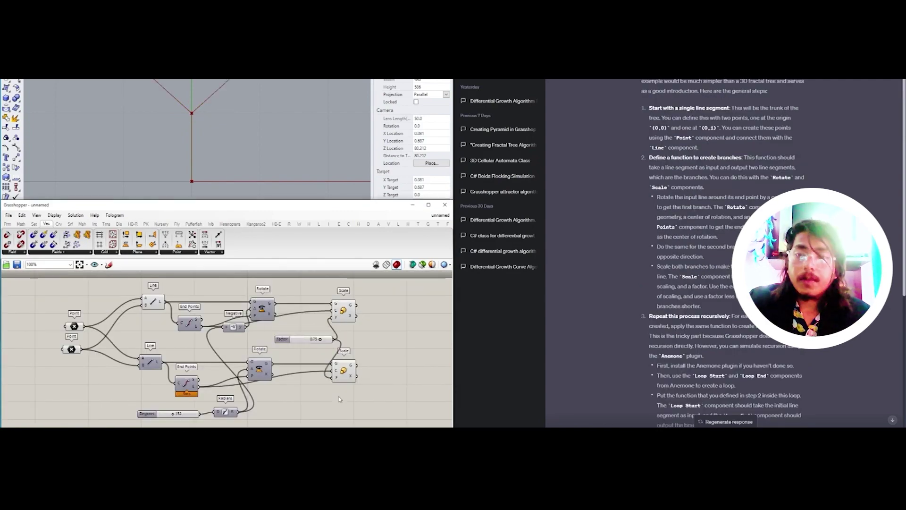
pyautogui.scroll(-4, 722, 283)
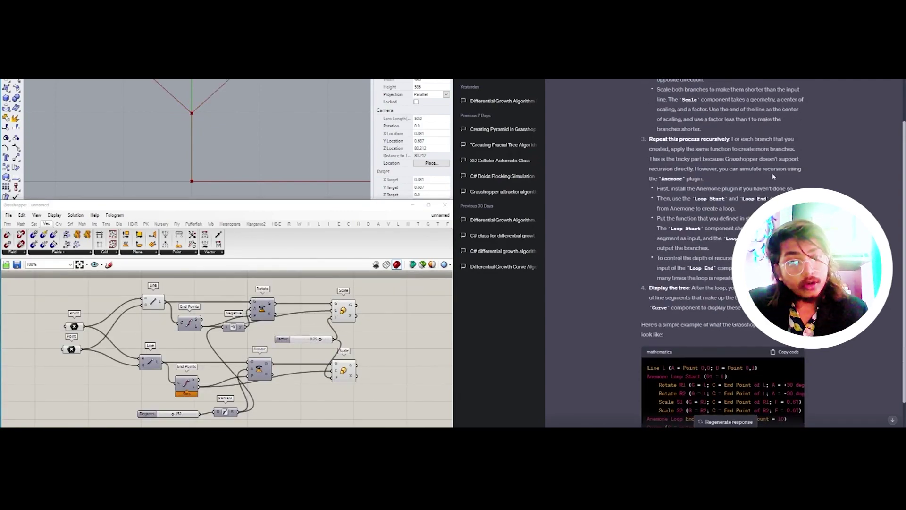
# Step: Add the Anemone Loop Start and Loop End components above the branching definition
pyautogui.scroll(-3, 310, 407)
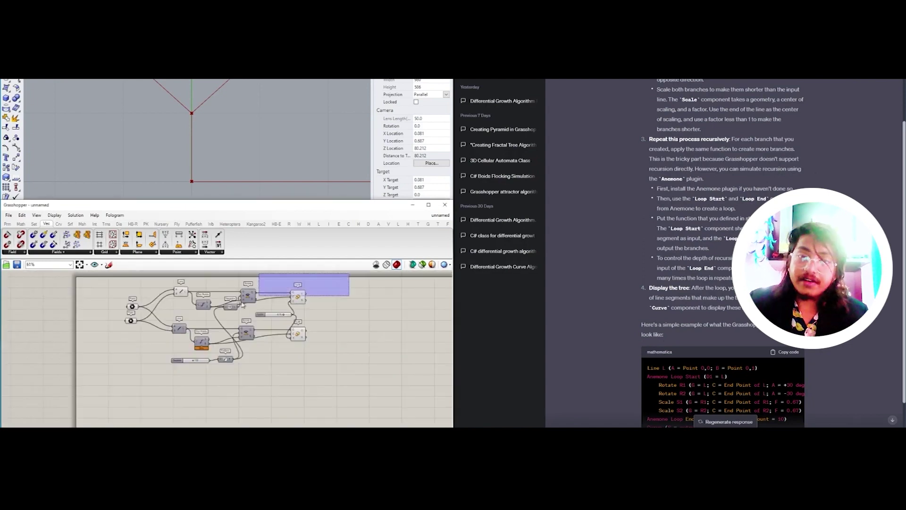
pyautogui.doubleClick(175, 308)
pyautogui.write('loop')
pyautogui.click(163, 293)
pyautogui.doubleClick(258, 315)
pyautogui.write('loop')
pyautogui.click(244, 280)
pyautogui.moveTo(258, 315); pyautogui.dragTo(309, 308)
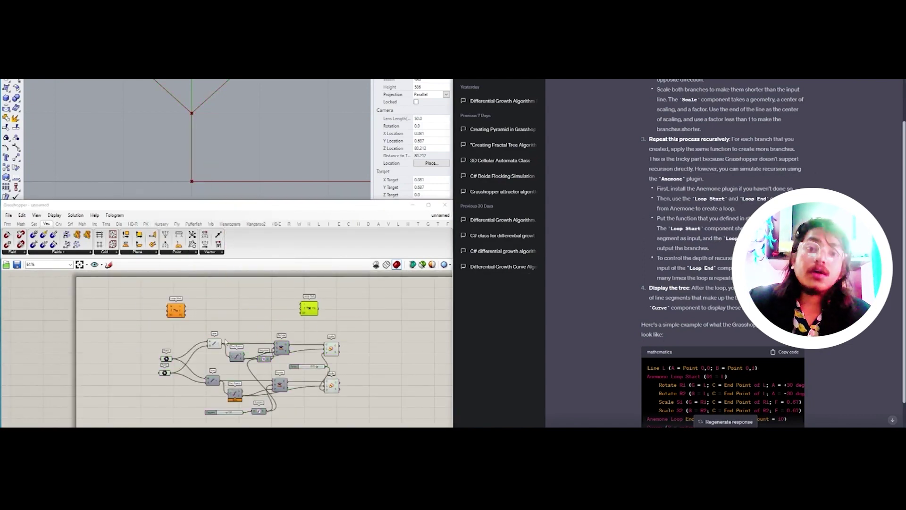
# Step: Delete the duplicate lower Line component and reposition the remaining Line next to the two Point parameters
pyautogui.scroll(4, 210, 375)
pyautogui.moveTo(238, 374); pyautogui.dragTo(218, 390)
pyautogui.press('Delete')
pyautogui.moveTo(197, 335); pyautogui.dragTo(169, 348)
# Step: Connect the Line component's output to the Loop Start's D0 input and reposition the Loop Start
pyautogui.moveTo(169, 348); pyautogui.dragTo(182, 383, button='right')
pyautogui.moveTo(196, 380); pyautogui.dragTo(141, 292)
pyautogui.moveTo(153, 295); pyautogui.dragTo(210, 300)
pyautogui.moveTo(210, 300); pyautogui.dragTo(161, 327, button='right')
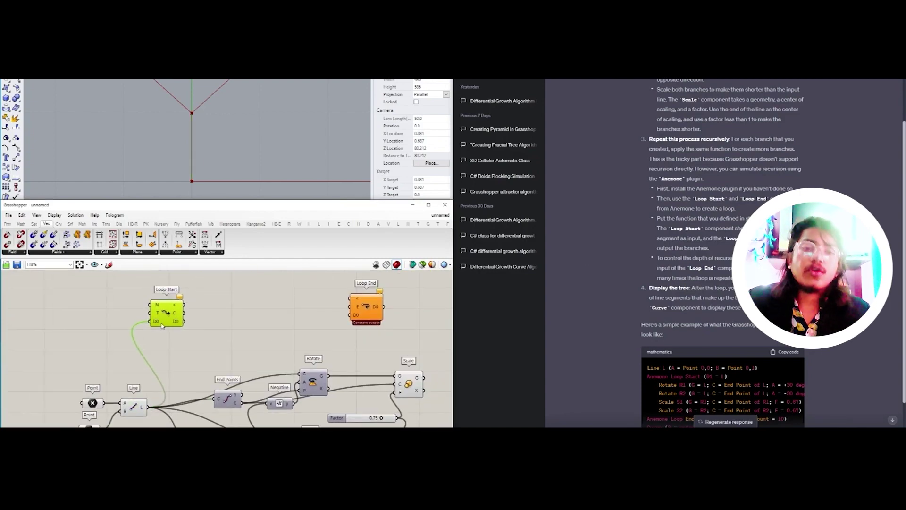
# Step: Start adding a Line parameter after the Scale components to collect the scaled branches
pyautogui.moveTo(434, 398); pyautogui.dragTo(314, 384, button='right')
pyautogui.doubleClick(348, 390)
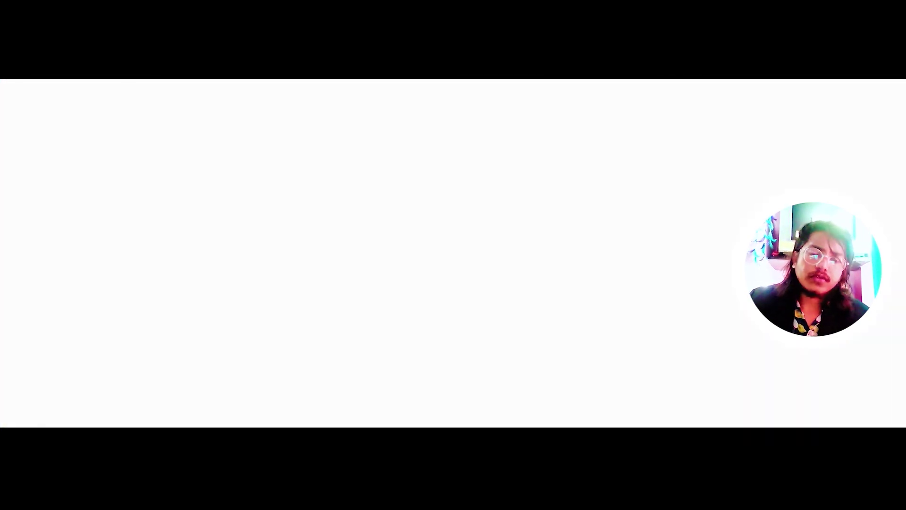